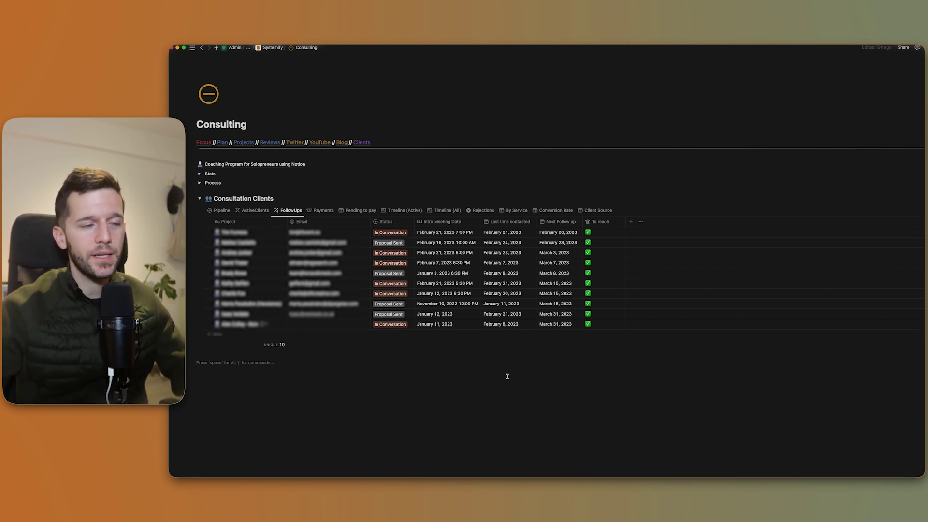
Inspect the first row's To reach formula, reviewing its Status conditions and date-difference clause.
{"action": "left_click_drag", "start_coordinate": [494, 223], "coordinate": [505, 228]}
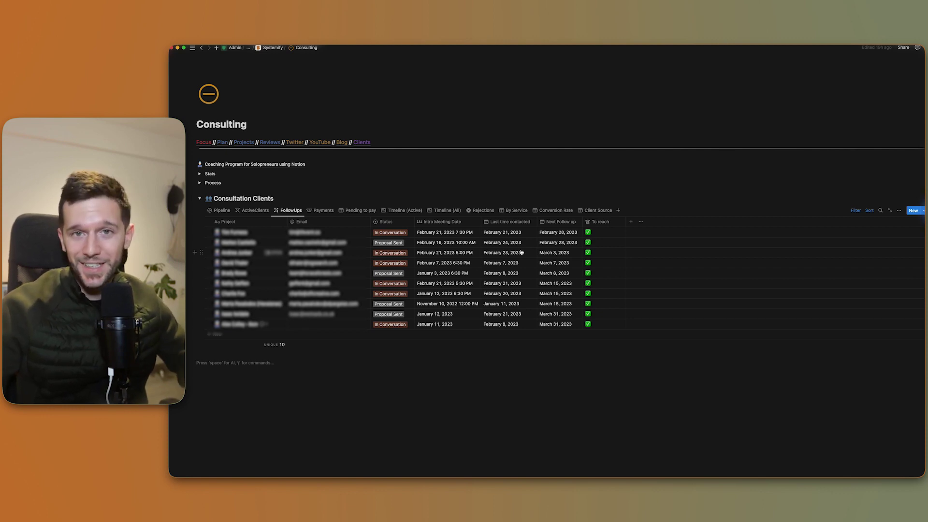
{"action": "left_click_drag", "start_coordinate": [544, 221], "coordinate": [561, 225]}
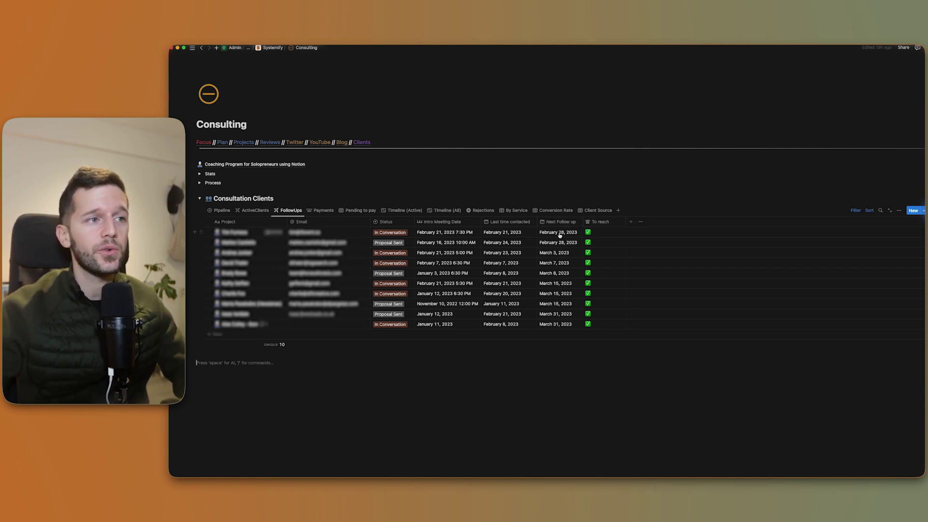
{"action": "left_click", "coordinate": [602, 233]}
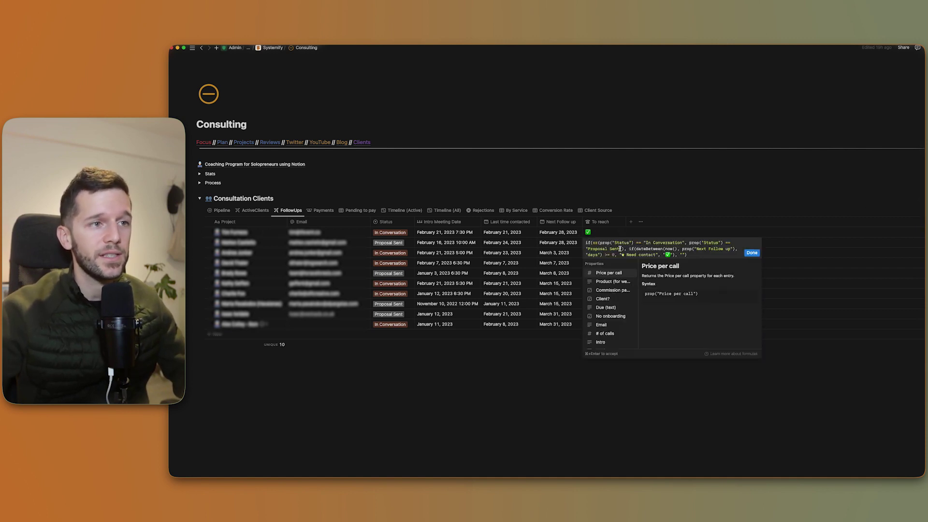
{"action": "left_click_drag", "start_coordinate": [625, 249], "coordinate": [609, 244]}
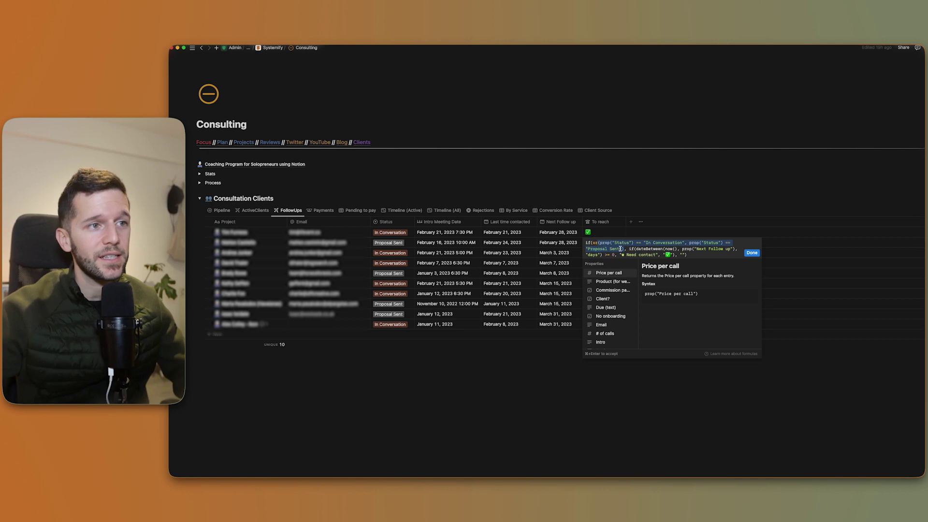
{"action": "left_click", "coordinate": [645, 244]}
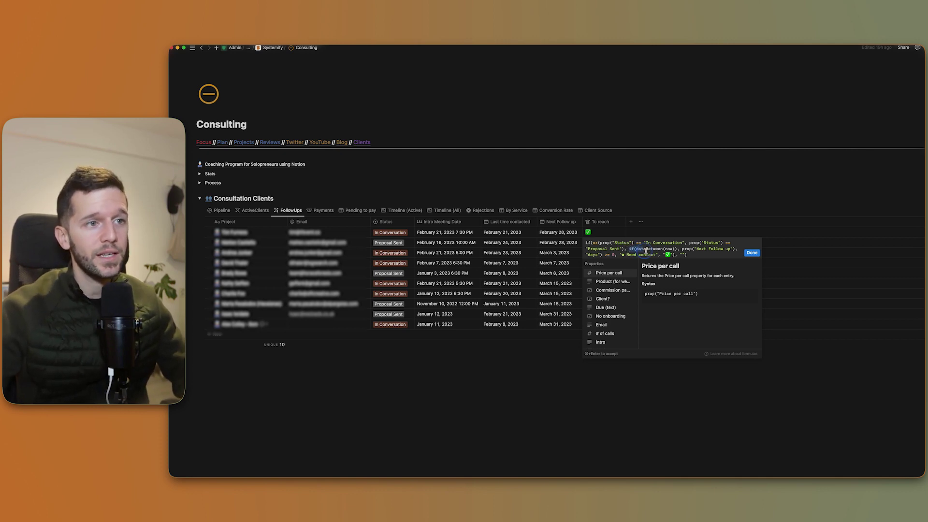
{"action": "left_click_drag", "start_coordinate": [646, 250], "coordinate": [680, 259]}
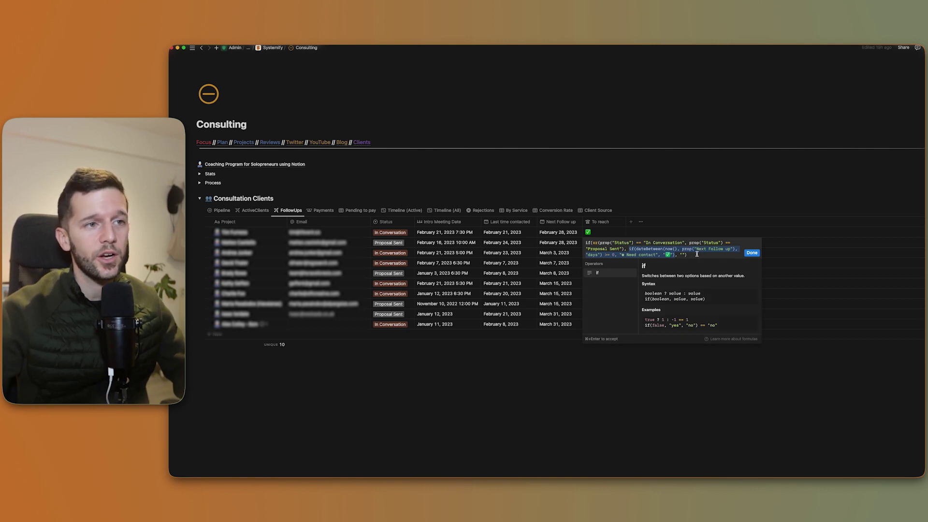
{"action": "left_click", "coordinate": [657, 247]}
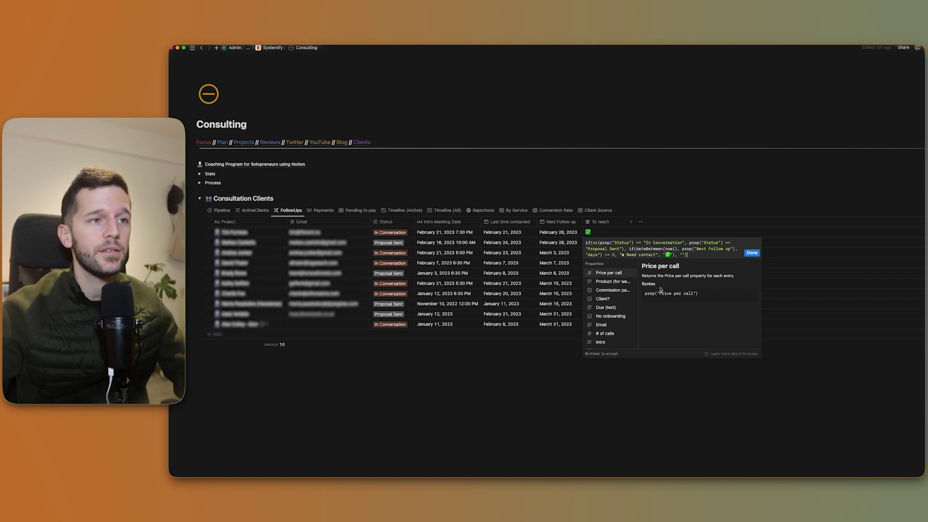
{"action": "left_click", "coordinate": [752, 252]}
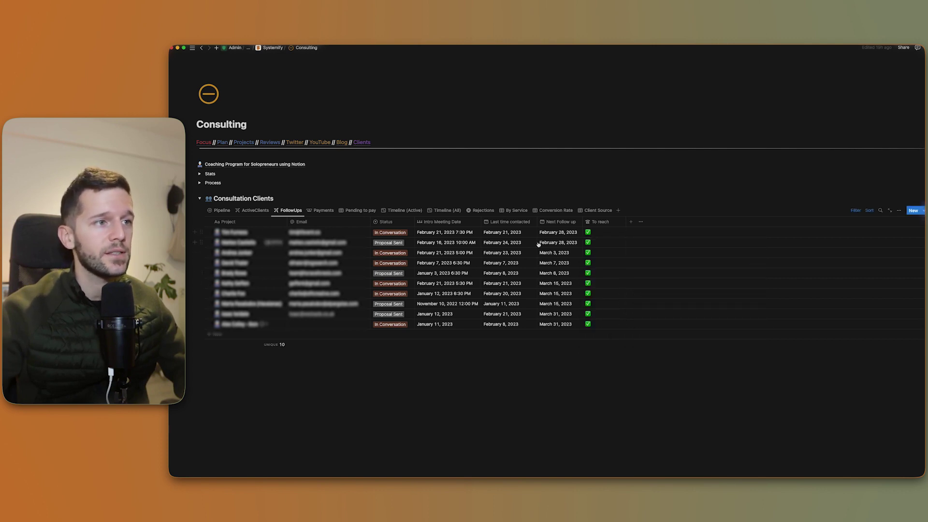
Try February 25 and 26 as the first row's follow-up date, then restore February 28.
{"action": "left_click", "coordinate": [556, 236]}
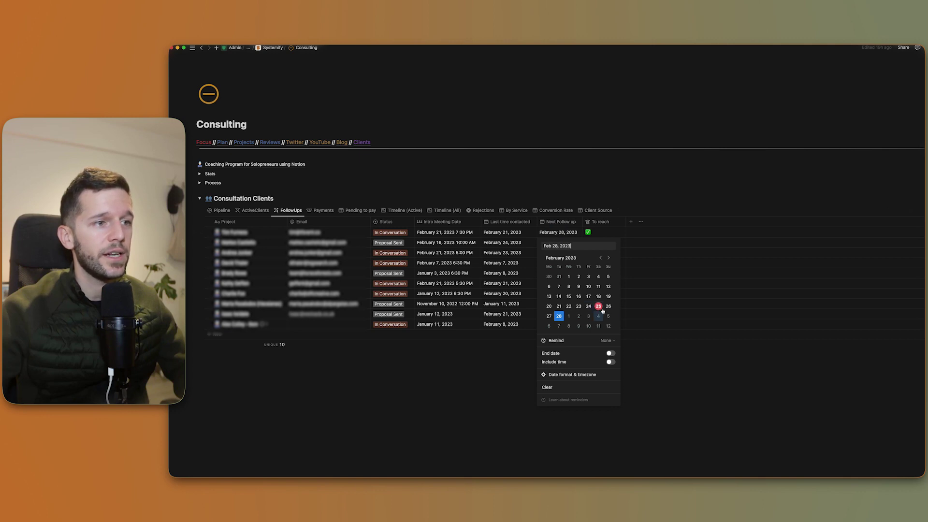
{"action": "left_click", "coordinate": [598, 307]}
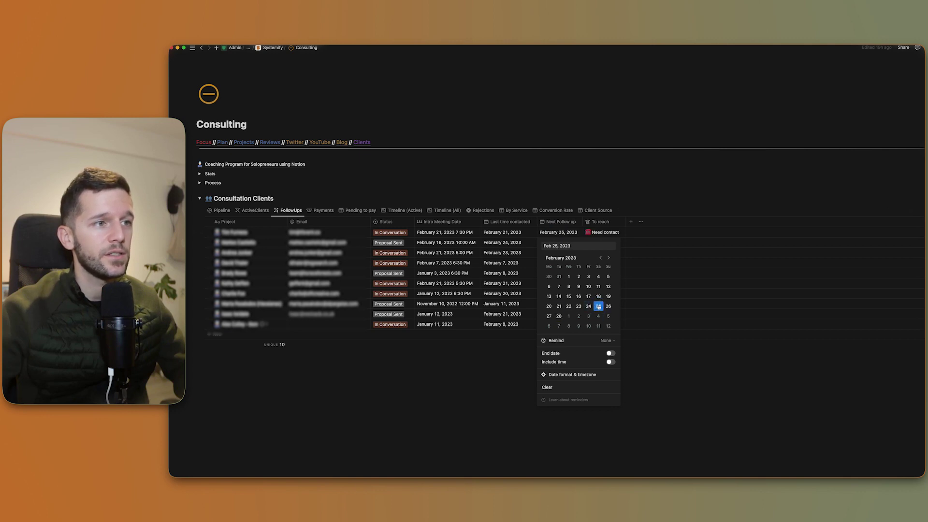
{"action": "left_click", "coordinate": [472, 399]}
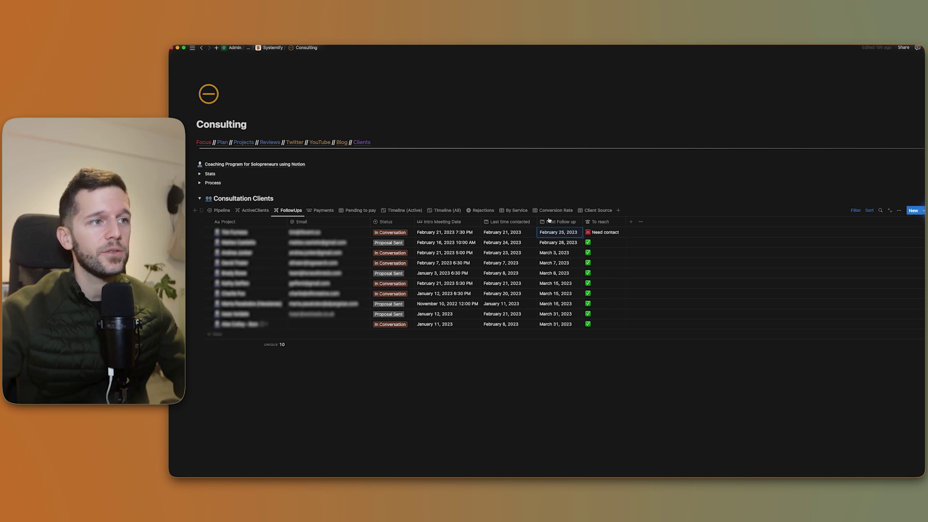
{"action": "left_click", "coordinate": [558, 232]}
{"action": "left_click", "coordinate": [609, 306]}
{"action": "left_click", "coordinate": [643, 356]}
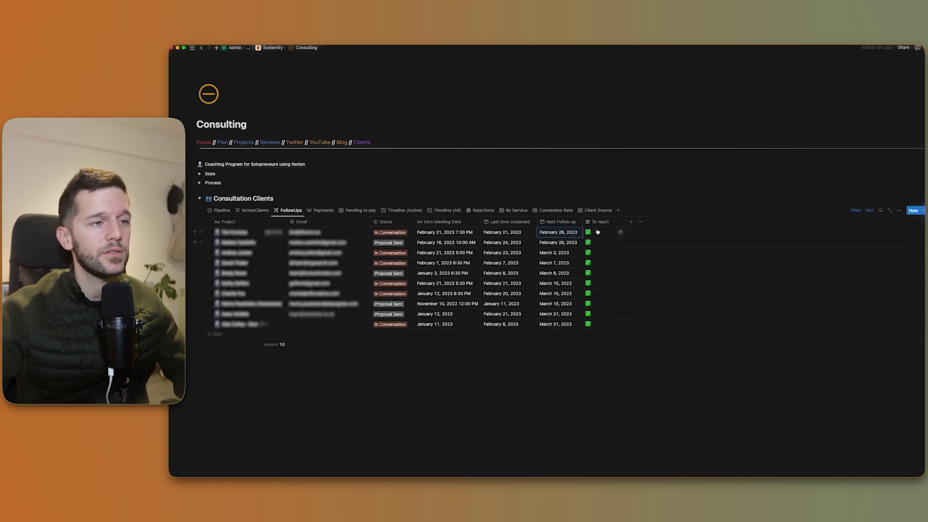
{"action": "left_click", "coordinate": [559, 234]}
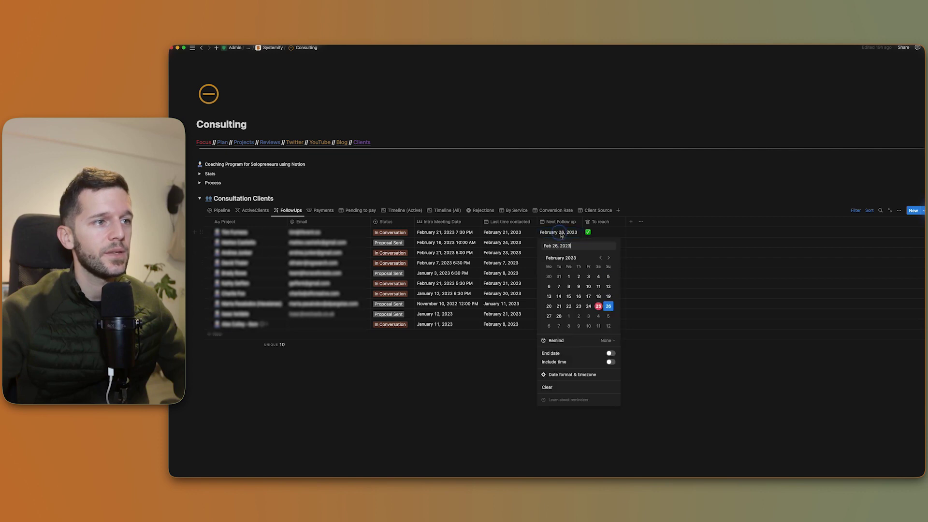
{"action": "left_click", "coordinate": [551, 316]}
{"action": "key", "text": "Escape"}
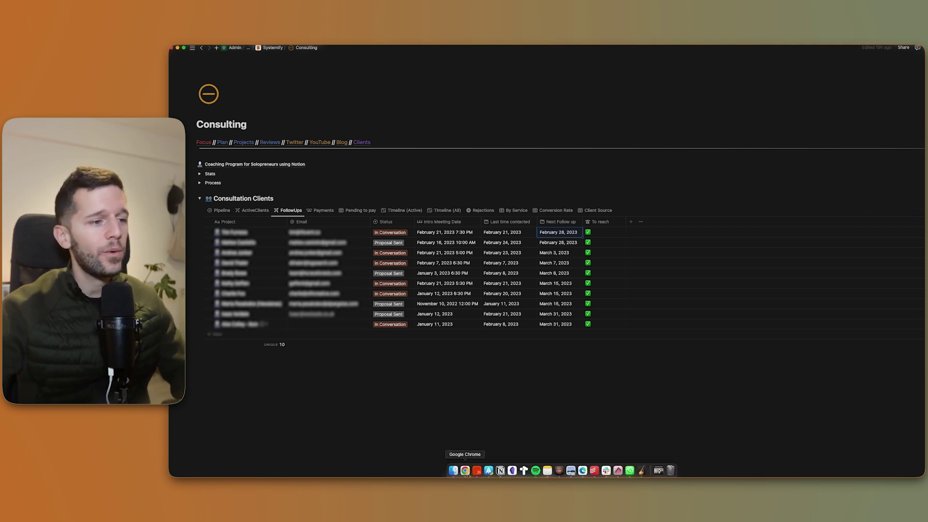
Open the Notion search step of the Send me the follow ups of today scenario from the dashboard.
{"action": "left_click", "coordinate": [462, 470]}
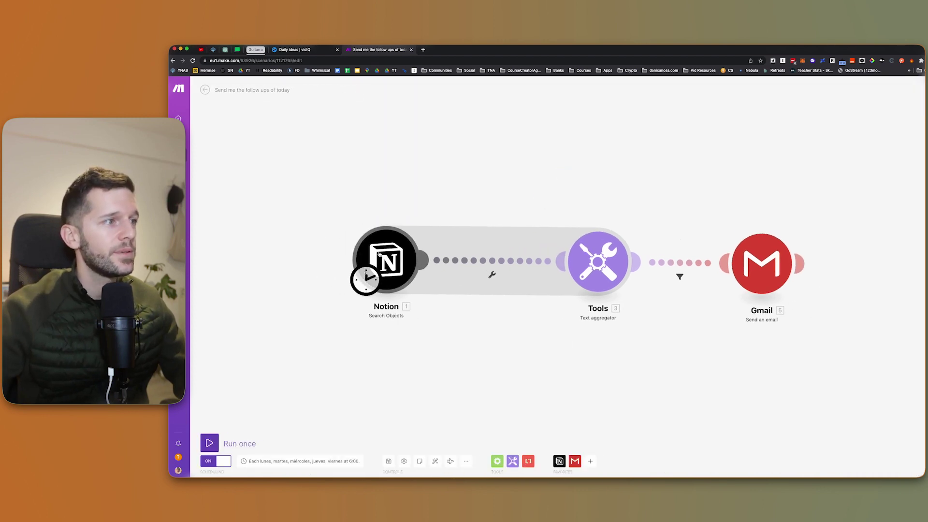
{"action": "left_click", "coordinate": [206, 91]}
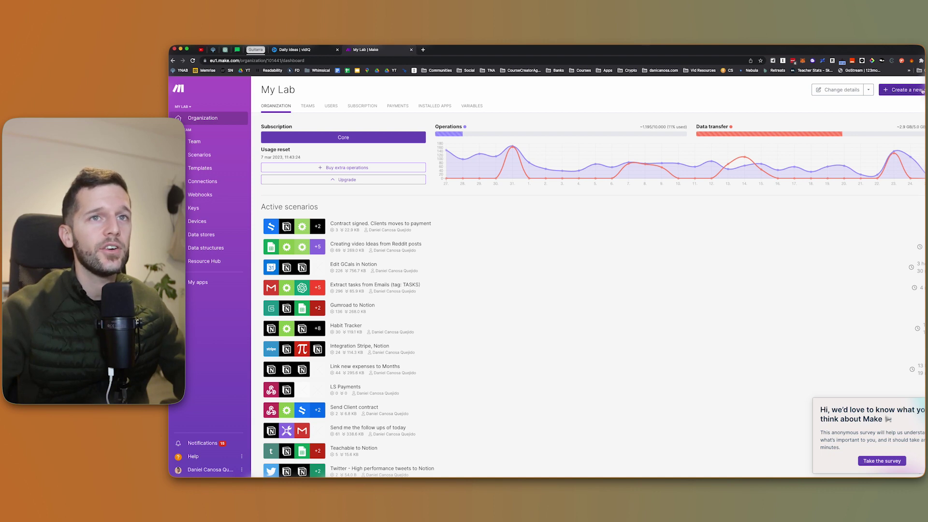
{"action": "left_click", "coordinate": [368, 427]}
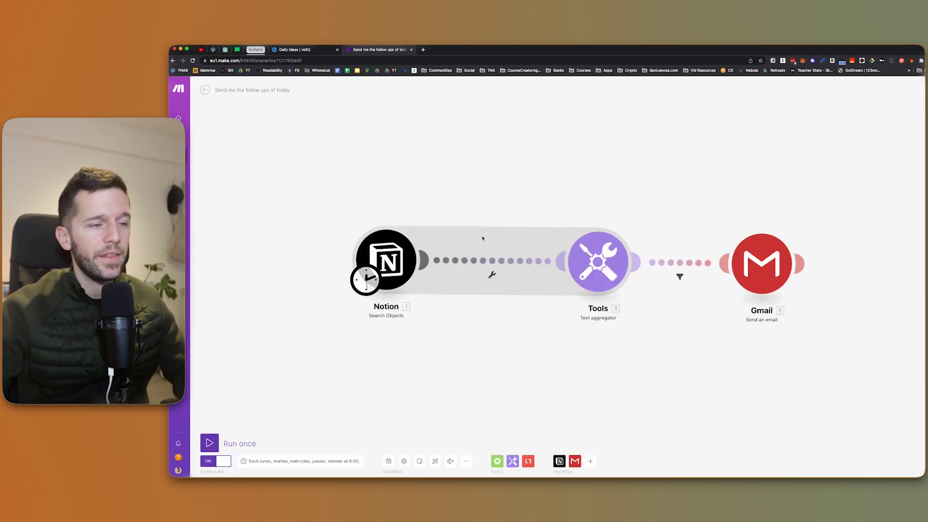
{"action": "left_click", "coordinate": [393, 305]}
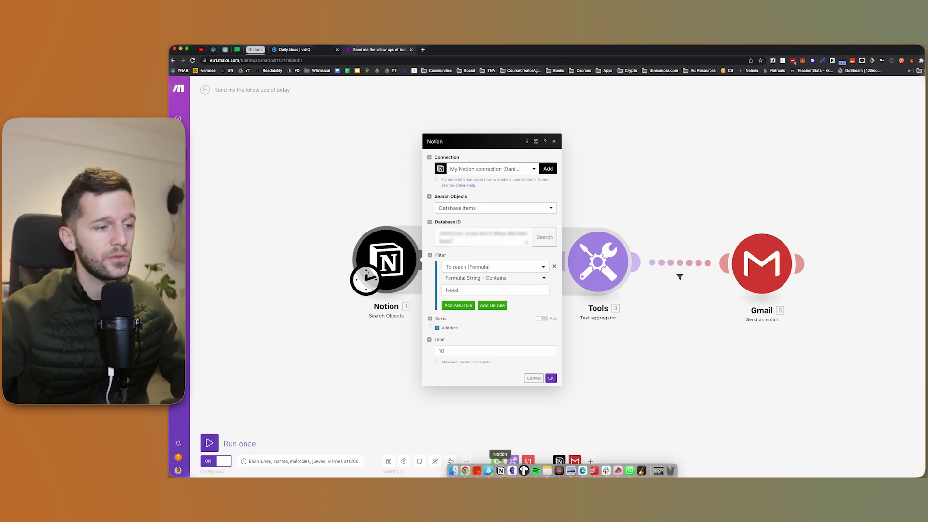
Check the Notion Consulting page's Make connection permissions in its page options.
{"action": "left_click", "coordinate": [501, 471]}
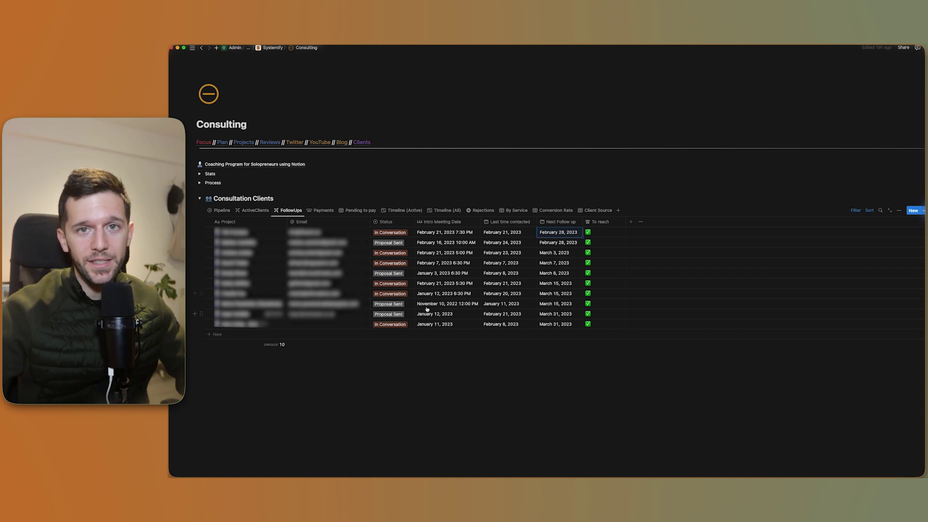
{"action": "left_click", "coordinate": [917, 47]}
{"action": "mouse_move", "coordinate": [891, 262]}
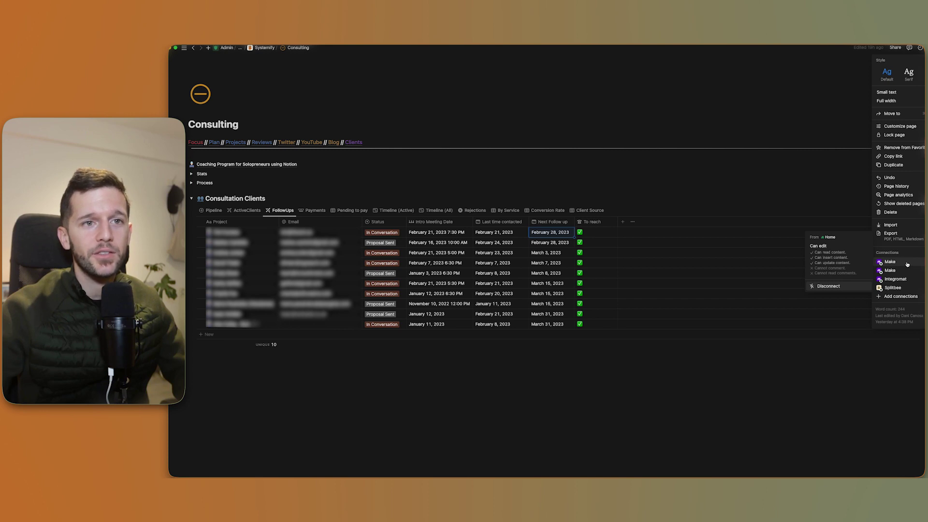
{"action": "left_click", "coordinate": [562, 391]}
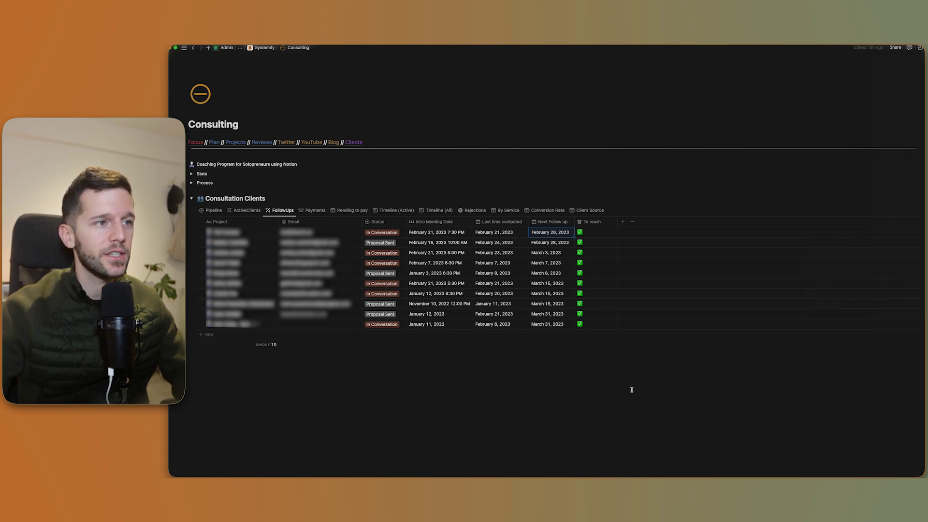
Back in Make, reselect the String - Contains condition for the To reach formula filter.
{"action": "key", "text": "super+Tab"}
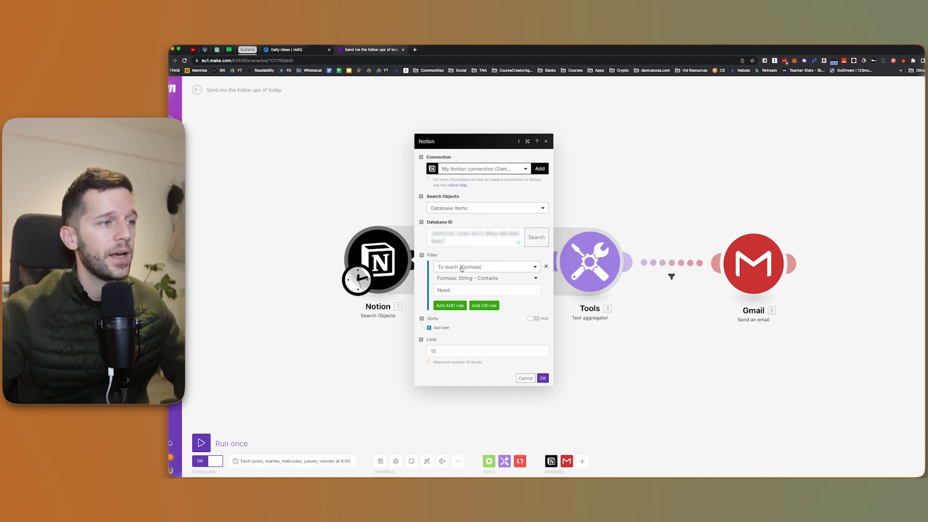
{"action": "key", "text": "super+Tab"}
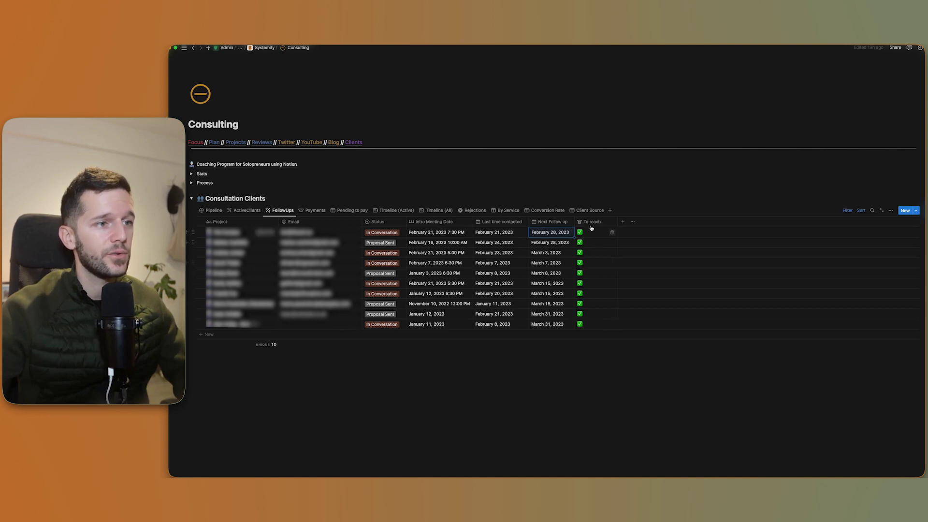
{"action": "key", "text": "super+Tab"}
{"action": "left_click", "coordinate": [461, 279]}
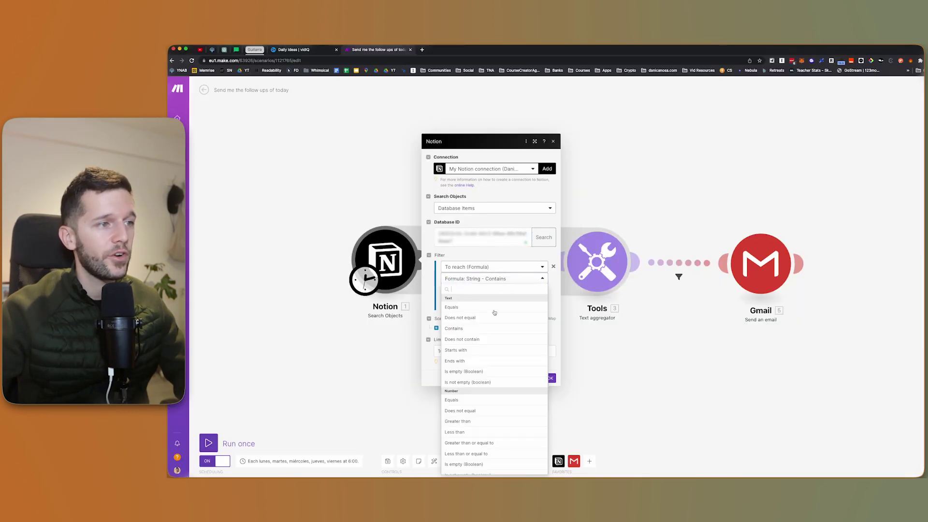
{"action": "scroll", "coordinate": [482, 373], "scroll_direction": "down", "scroll_amount": 10}
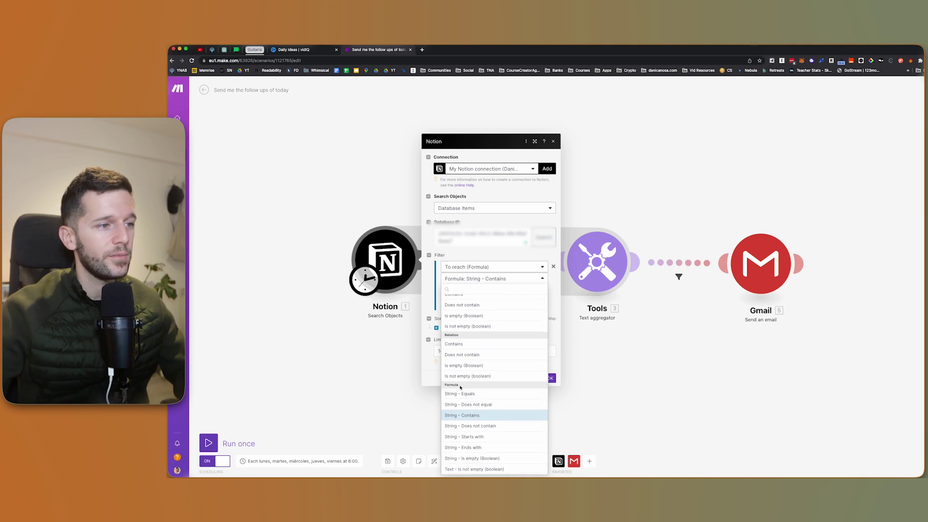
{"action": "left_click", "coordinate": [474, 416]}
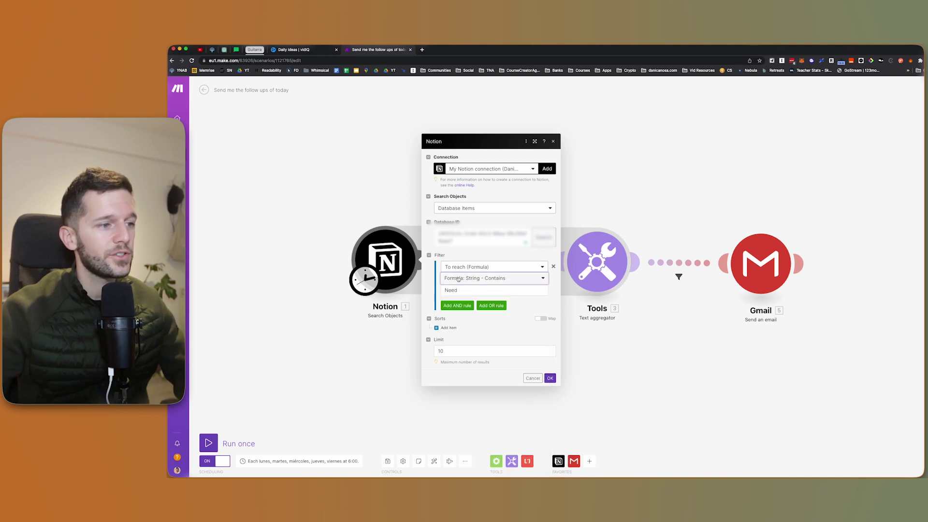
Look up the word Need in the first row's To reach formula, then return to Make.
{"action": "key", "text": "super+Tab"}
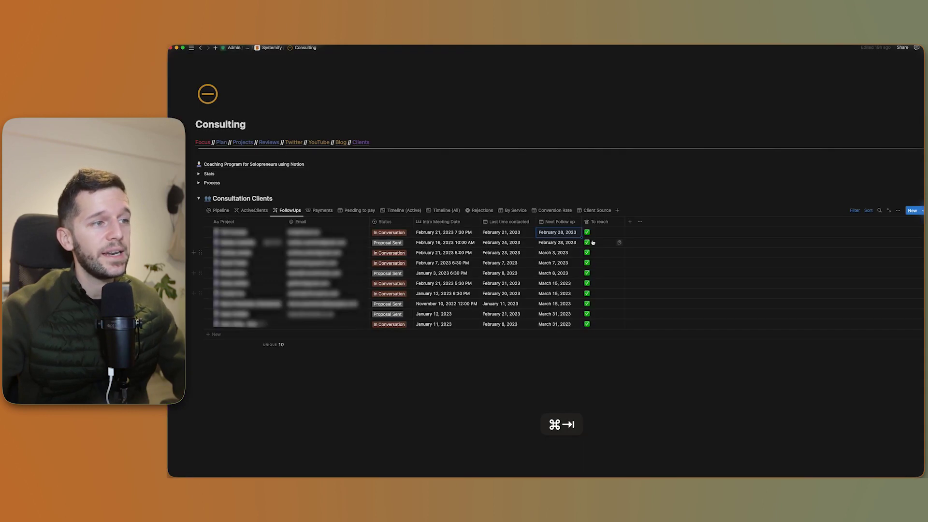
{"action": "left_click", "coordinate": [596, 235]}
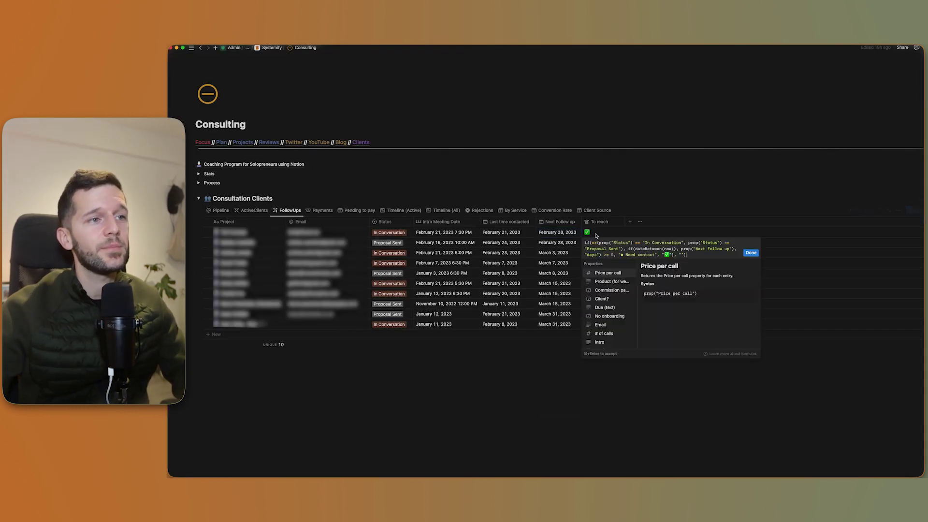
{"action": "double_click", "coordinate": [632, 255]}
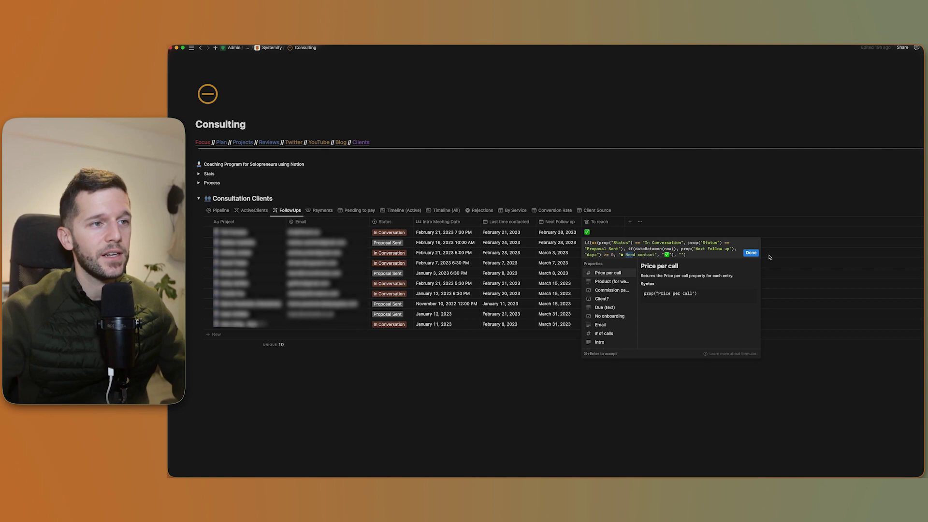
{"action": "left_click", "coordinate": [751, 253]}
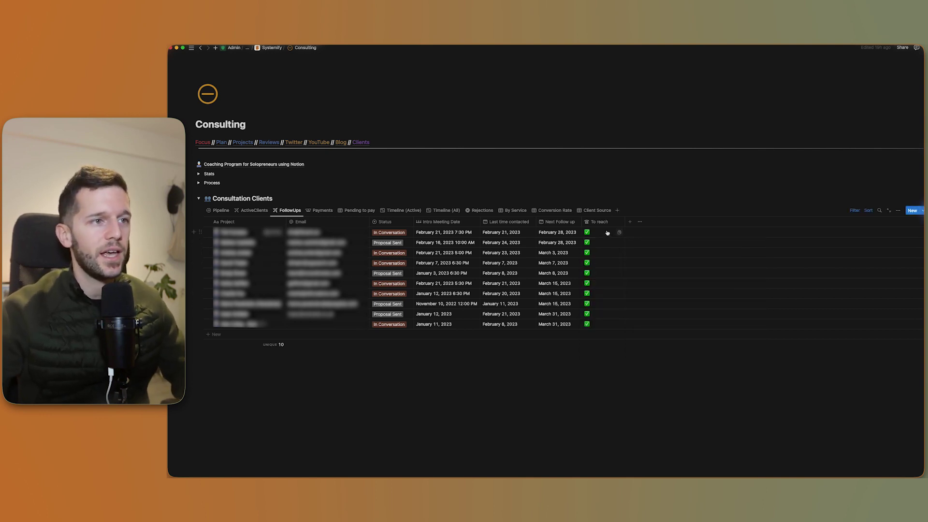
{"action": "key", "text": "super+Tab"}
Change the Notion search result limit from 100 to 10 and save the module settings.
{"action": "left_click", "coordinate": [451, 352]}
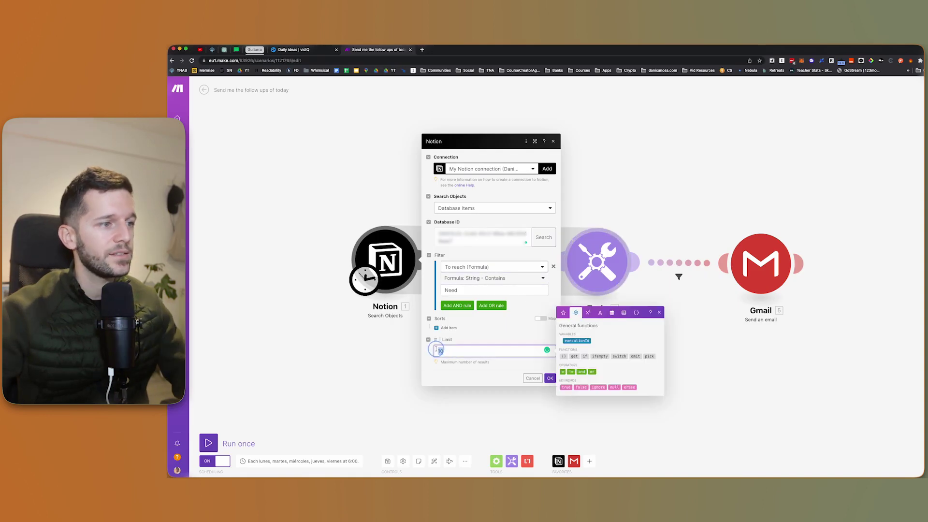
{"action": "type", "text": "10"}
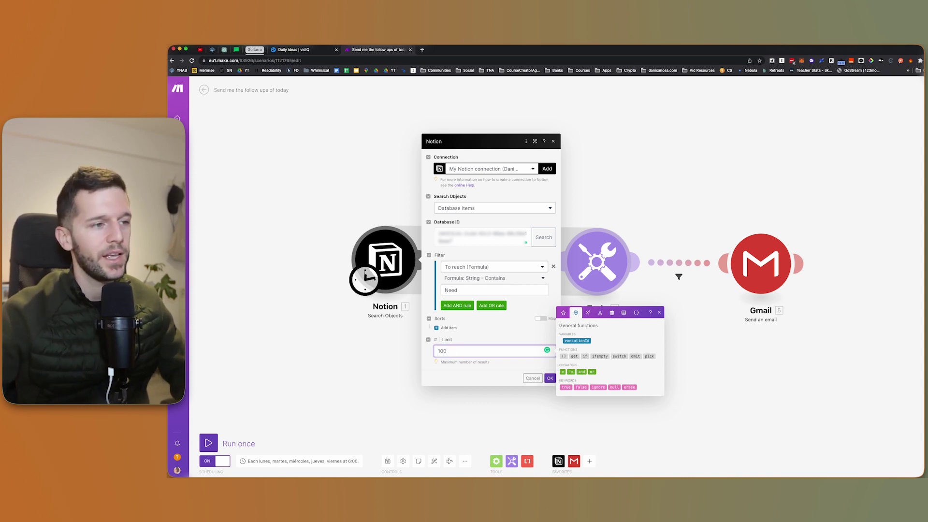
{"action": "key", "text": "BackSpace"}
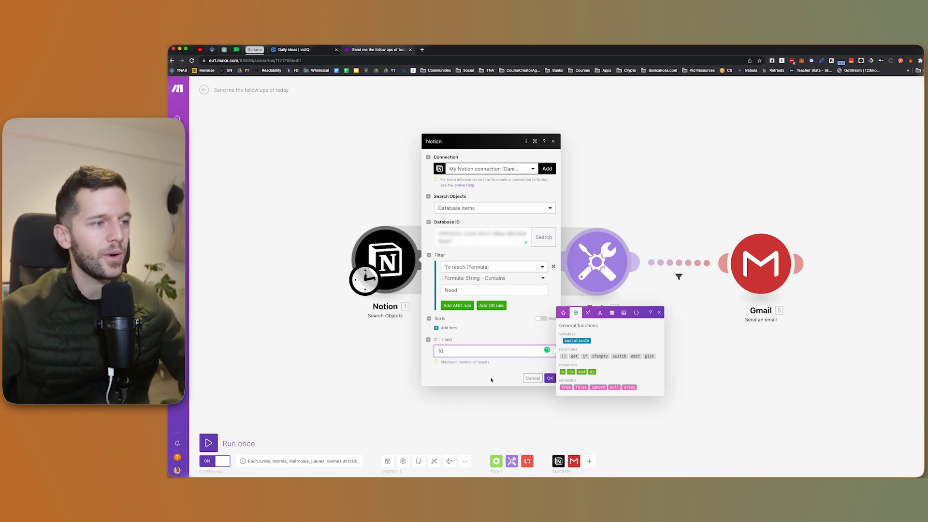
{"action": "left_click", "coordinate": [551, 378]}
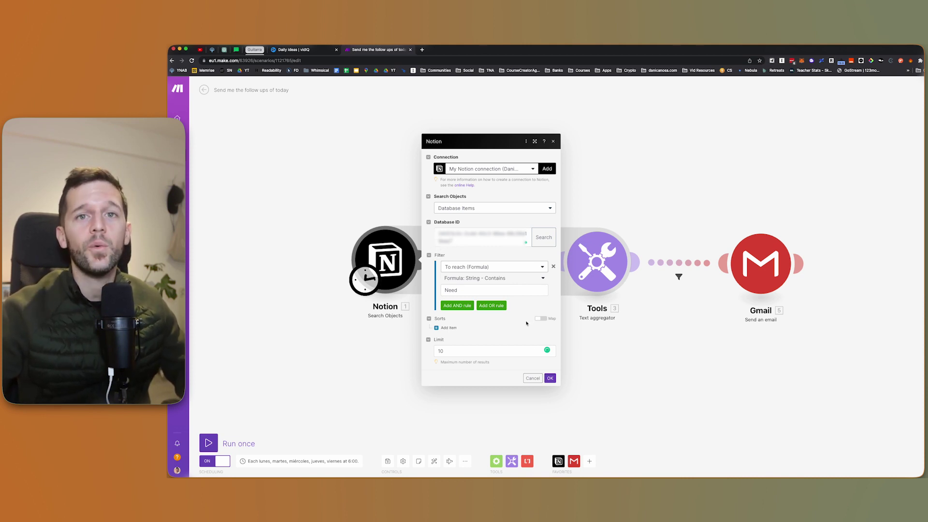
{"action": "left_click", "coordinate": [550, 379]}
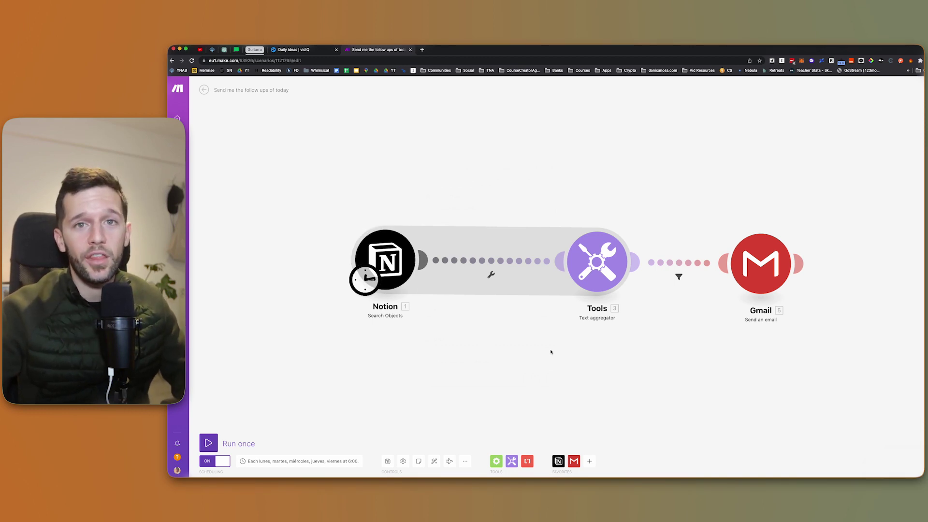
Shift the canvas and open the Tools Text aggregator module's settings.
{"action": "left_click_drag", "start_coordinate": [581, 353], "coordinate": [545, 350]}
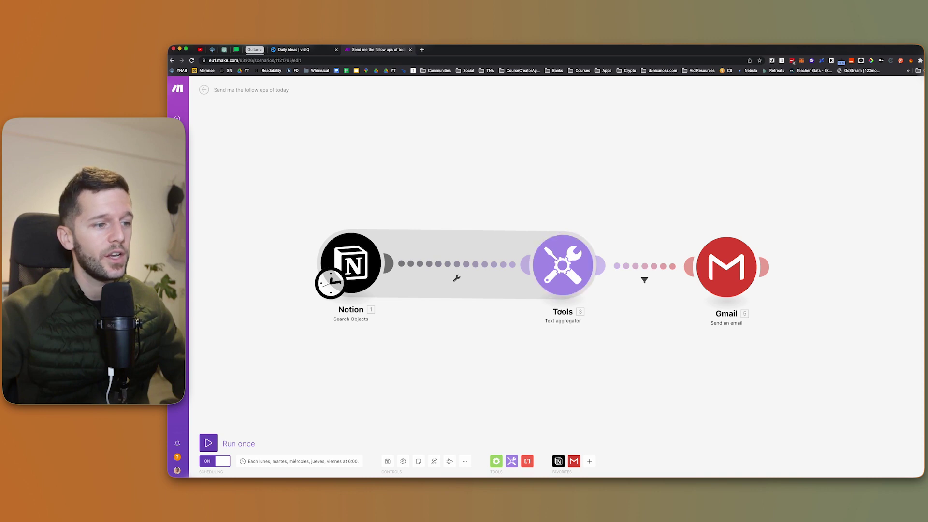
{"action": "left_click", "coordinate": [511, 463]}
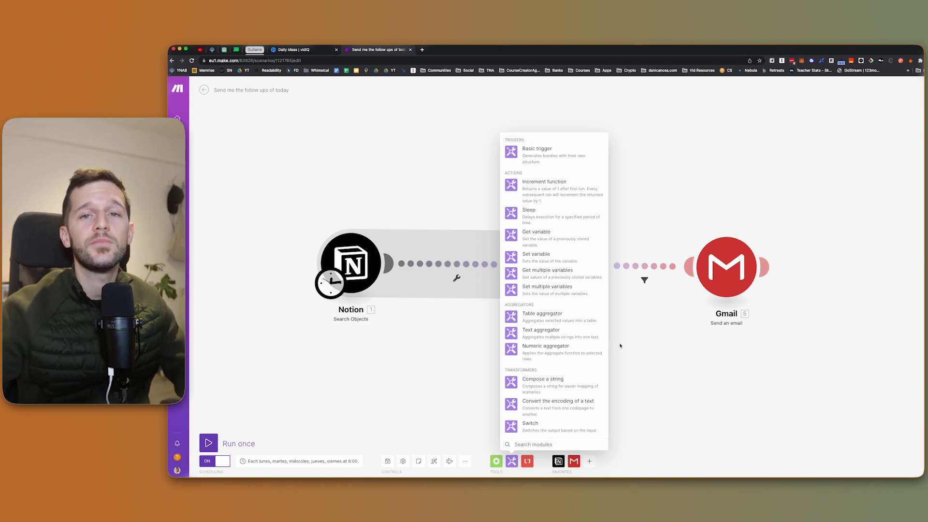
{"action": "left_click_drag", "start_coordinate": [676, 365], "coordinate": [560, 269]}
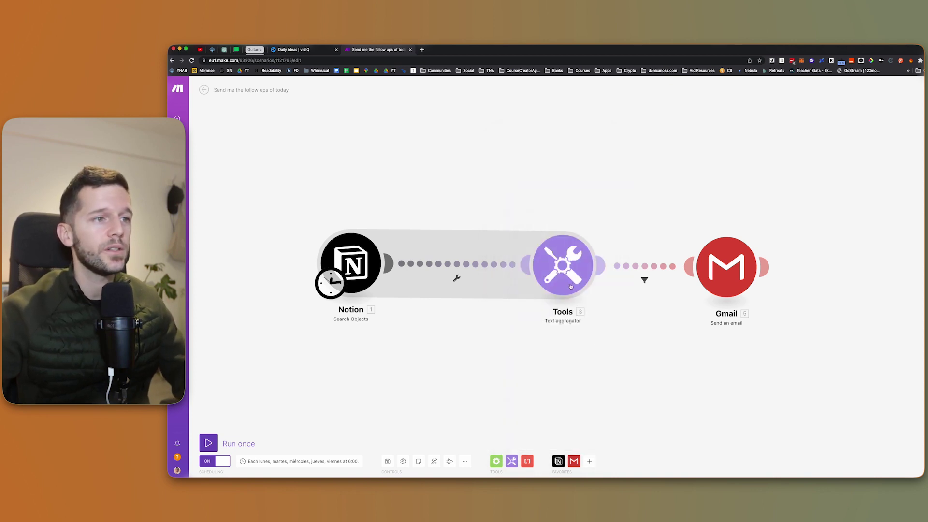
{"action": "left_click", "coordinate": [561, 274]}
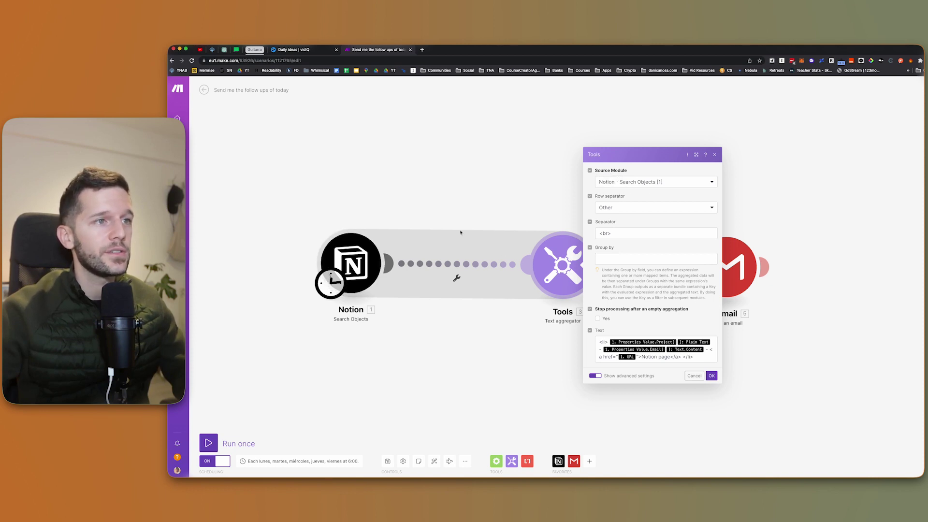
Inspect the Text aggregator's <br> Separator value without changing it.
{"action": "left_click", "coordinate": [619, 233]}
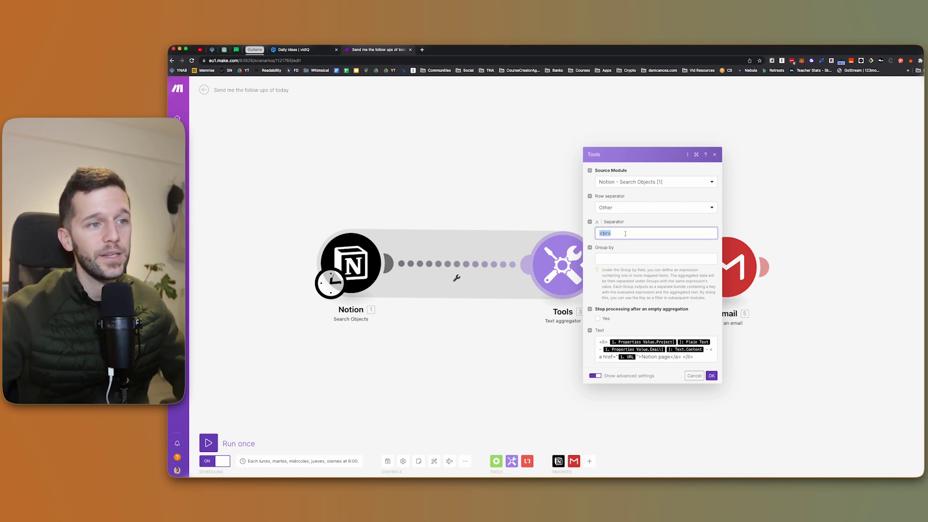
{"action": "left_click", "coordinate": [598, 340]}
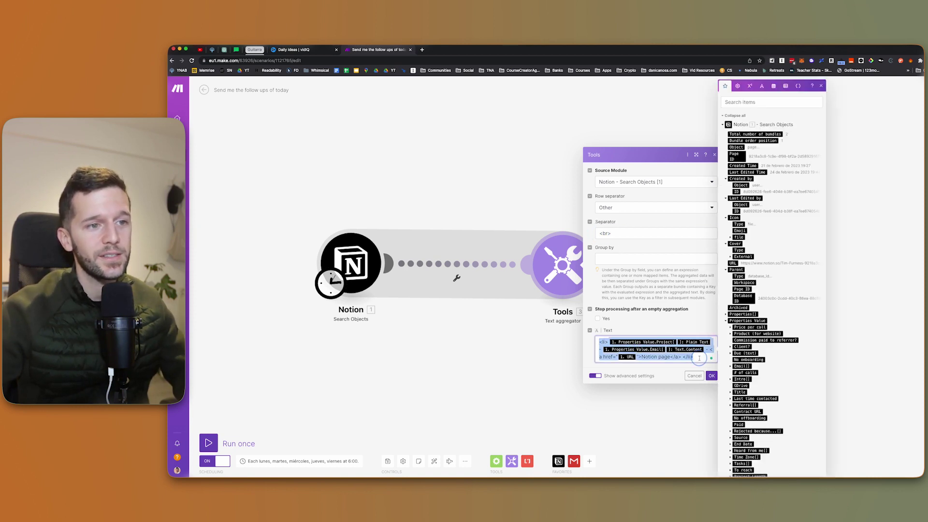
{"action": "left_click", "coordinate": [622, 233]}
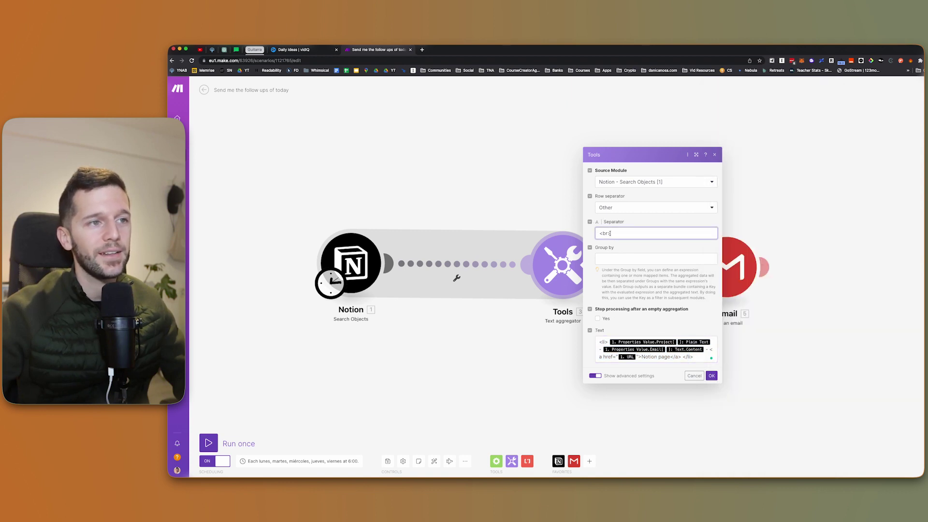
{"action": "left_click_drag", "start_coordinate": [610, 233], "coordinate": [595, 235]}
{"action": "left_click", "coordinate": [623, 233]}
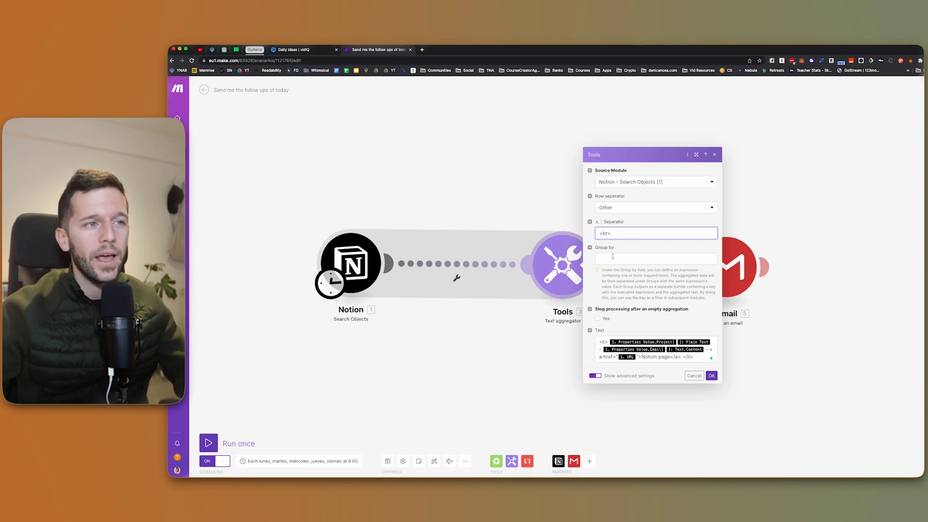
{"action": "left_click", "coordinate": [612, 234]}
{"action": "double_click", "coordinate": [612, 234]}
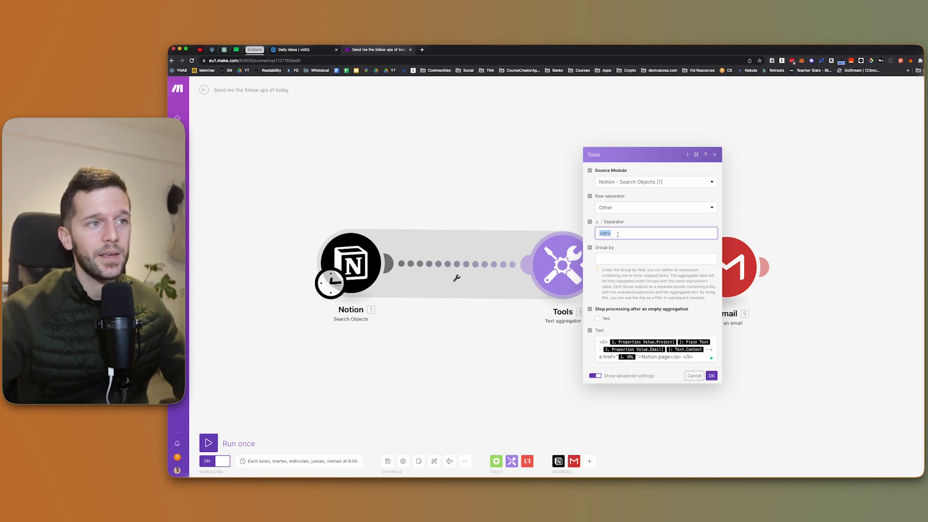
{"action": "left_click", "coordinate": [618, 235]}
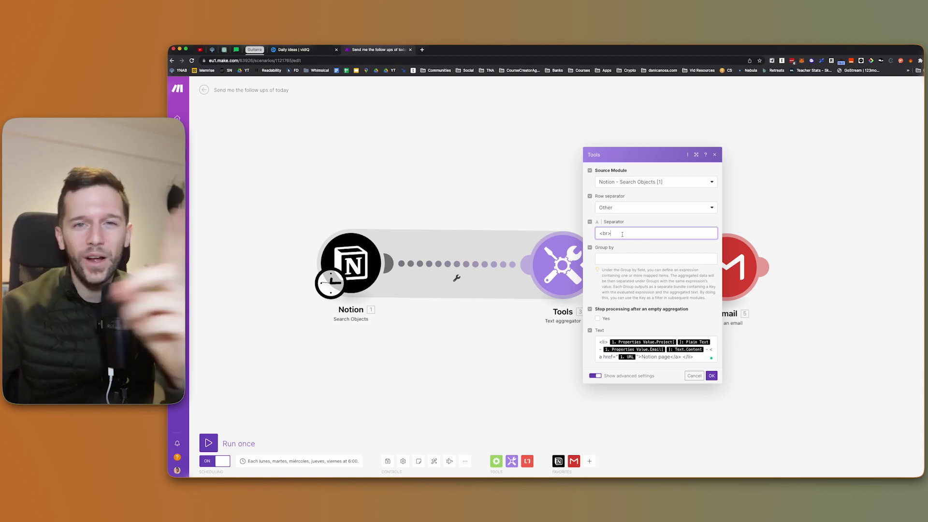
{"action": "left_click", "coordinate": [604, 233]}
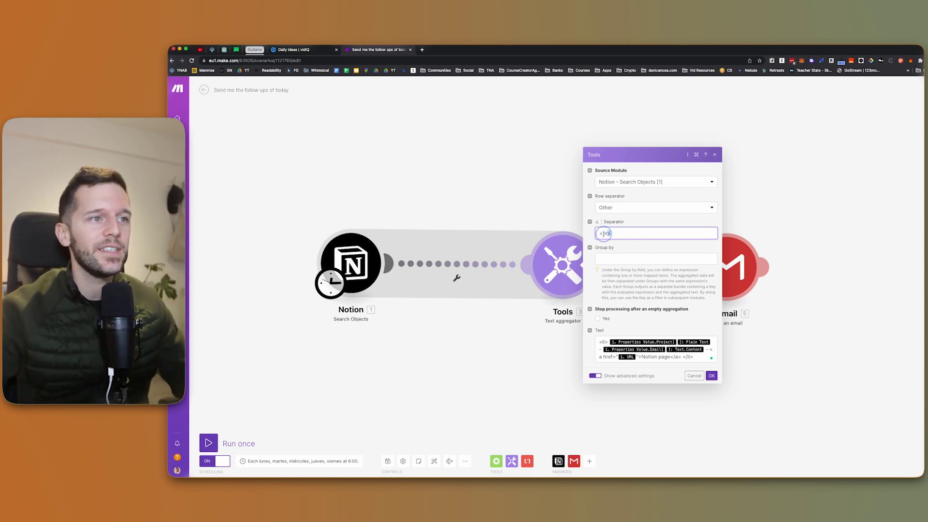
Review the <li> and </li> tags wrapping the aggregator's Text value.
{"action": "left_click", "coordinate": [608, 341]}
{"action": "left_click_drag", "start_coordinate": [608, 342], "coordinate": [598, 342]}
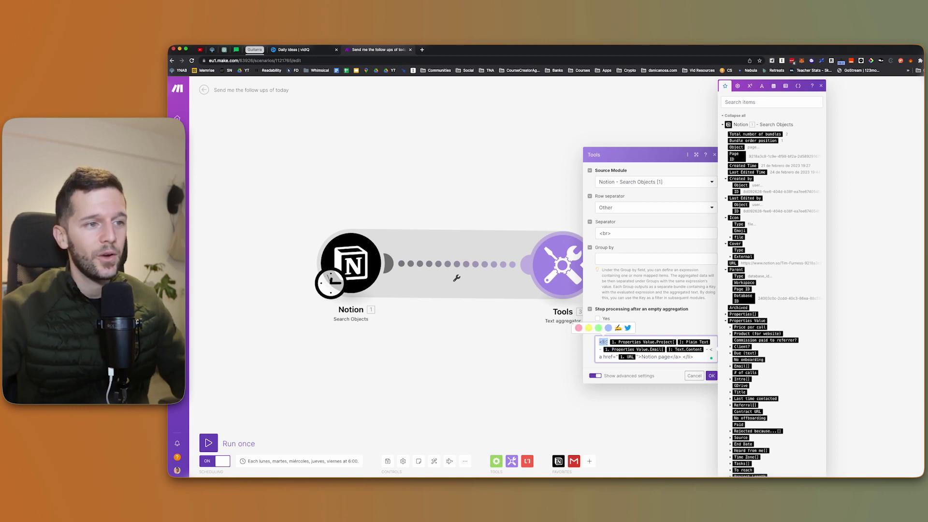
{"action": "left_click", "coordinate": [694, 360]}
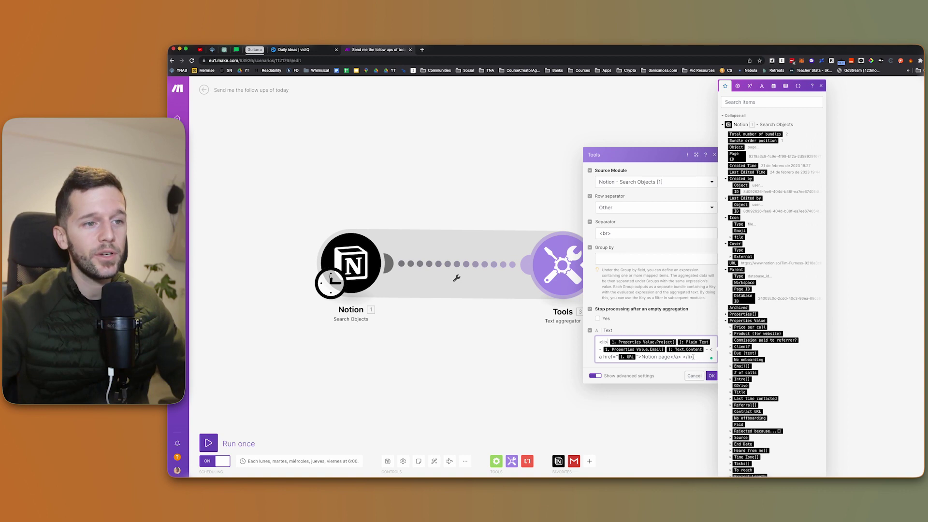
{"action": "left_click_drag", "start_coordinate": [694, 356], "coordinate": [683, 356]}
{"action": "left_click", "coordinate": [623, 342]}
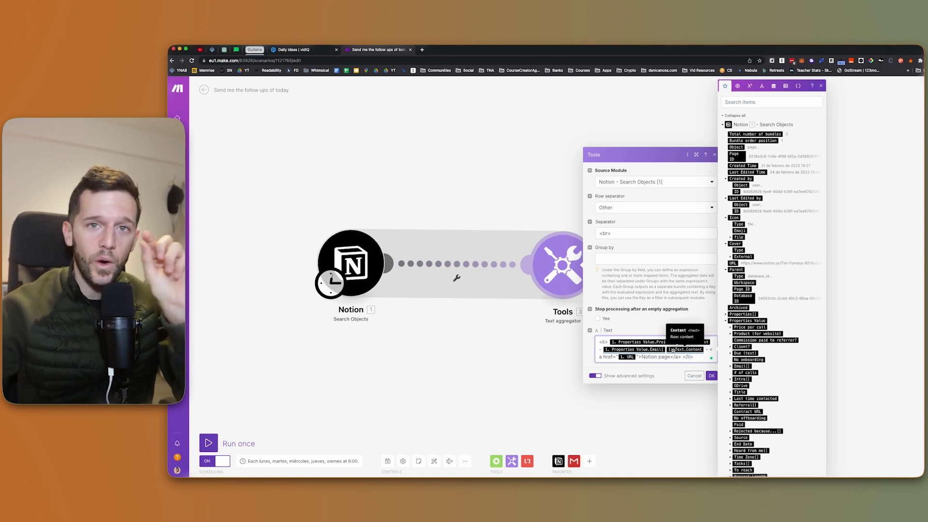
{"action": "left_click_drag", "start_coordinate": [608, 342], "coordinate": [596, 342]}
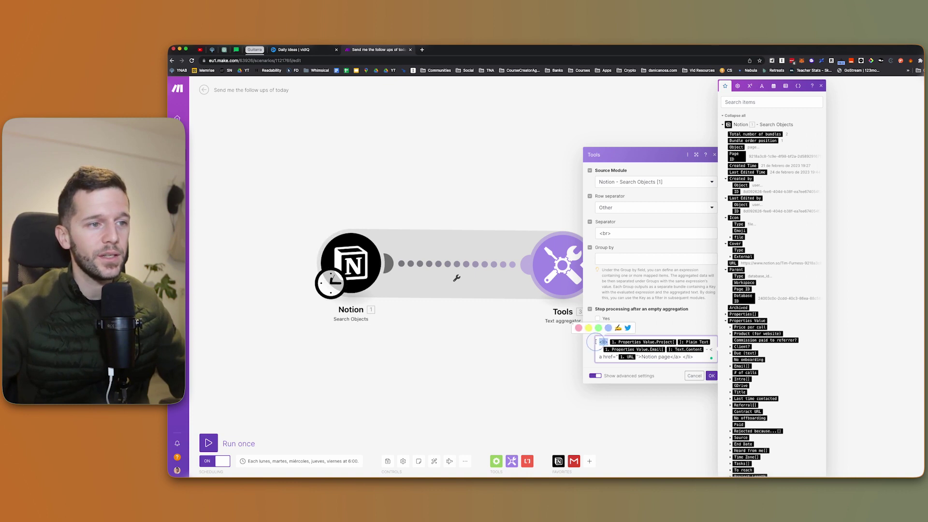
{"action": "left_click", "coordinate": [696, 357]}
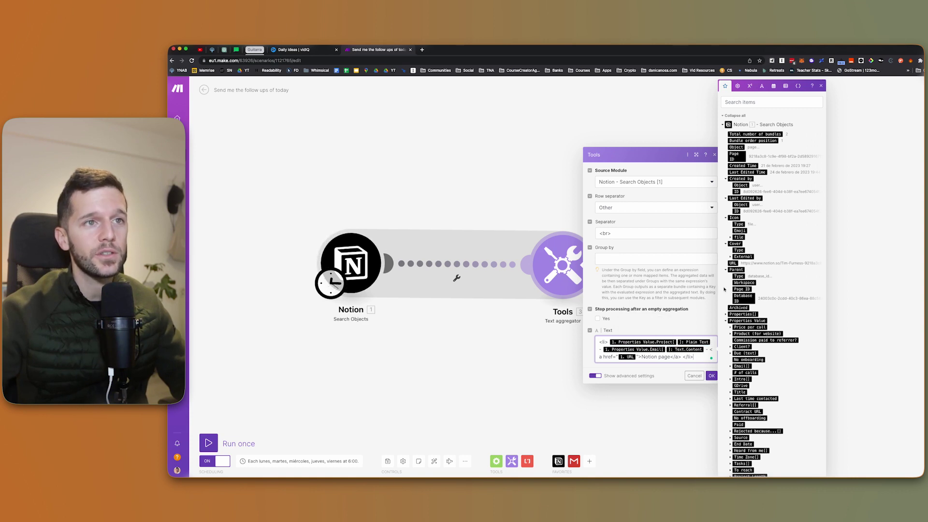
Expand Project[] in the mapping panel, review the Notion page link anchor, and close with OK.
{"action": "scroll", "coordinate": [754, 338], "scroll_direction": "down", "scroll_amount": 3}
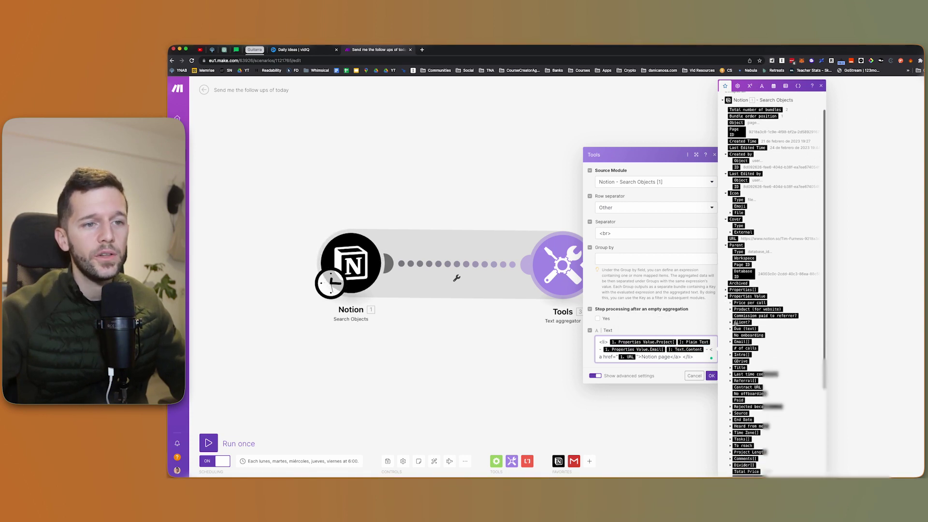
{"action": "scroll", "coordinate": [753, 369], "scroll_direction": "down", "scroll_amount": 5}
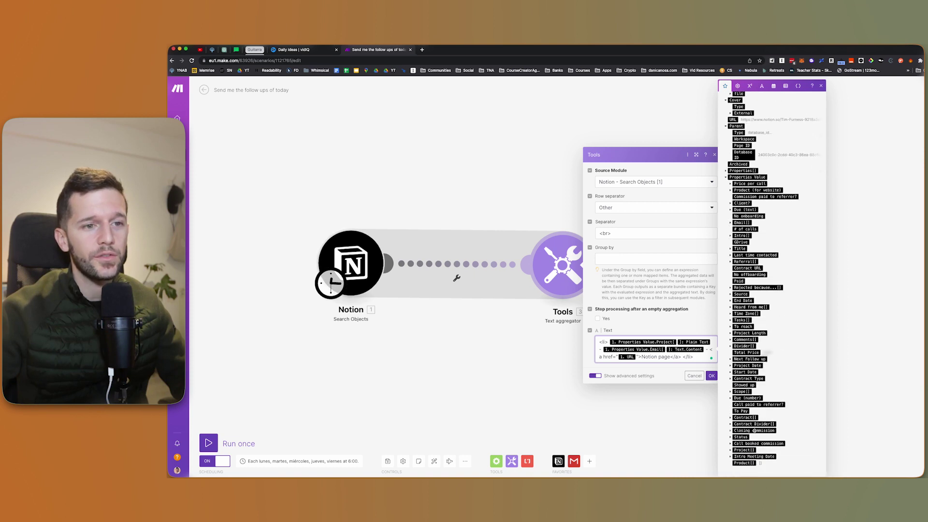
{"action": "left_click", "coordinate": [731, 451]}
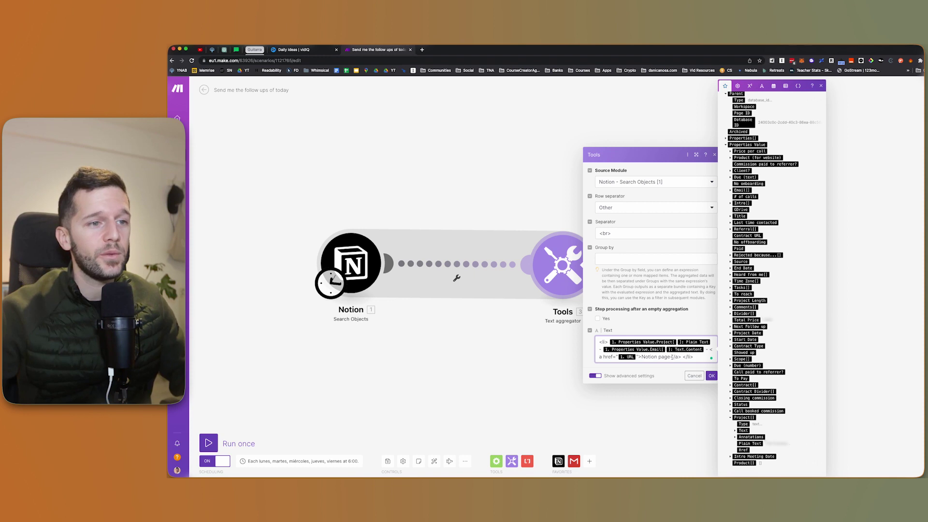
{"action": "left_click_drag", "start_coordinate": [671, 356], "coordinate": [641, 357]}
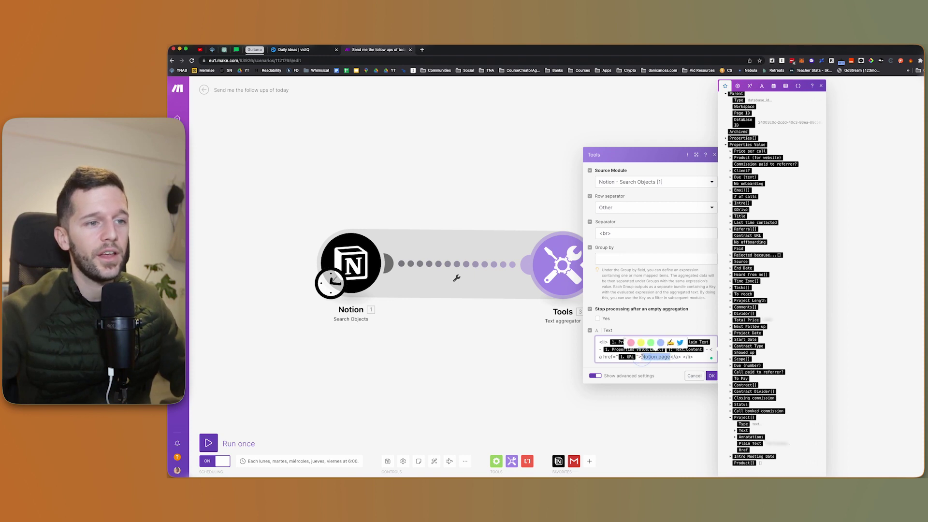
{"action": "left_click", "coordinate": [670, 357]}
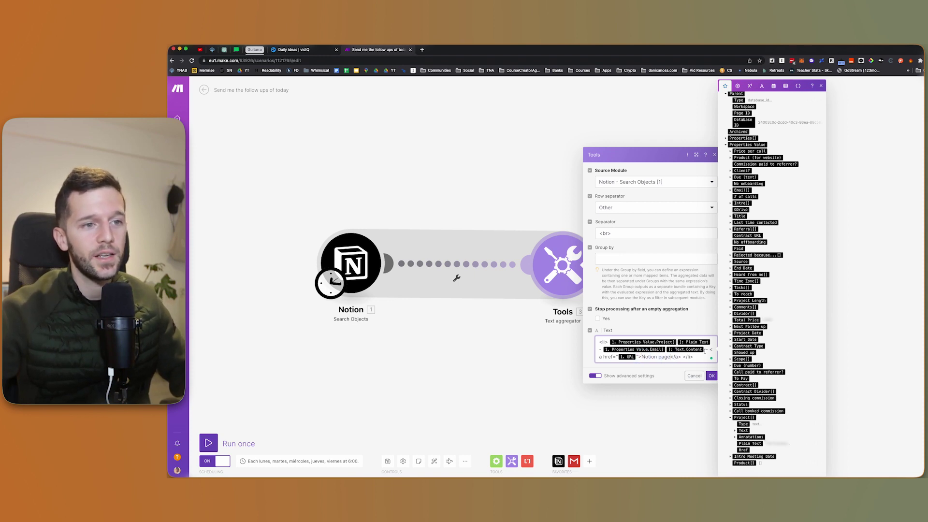
{"action": "left_click_drag", "start_coordinate": [710, 349], "coordinate": [617, 357]}
{"action": "left_click", "coordinate": [670, 358]}
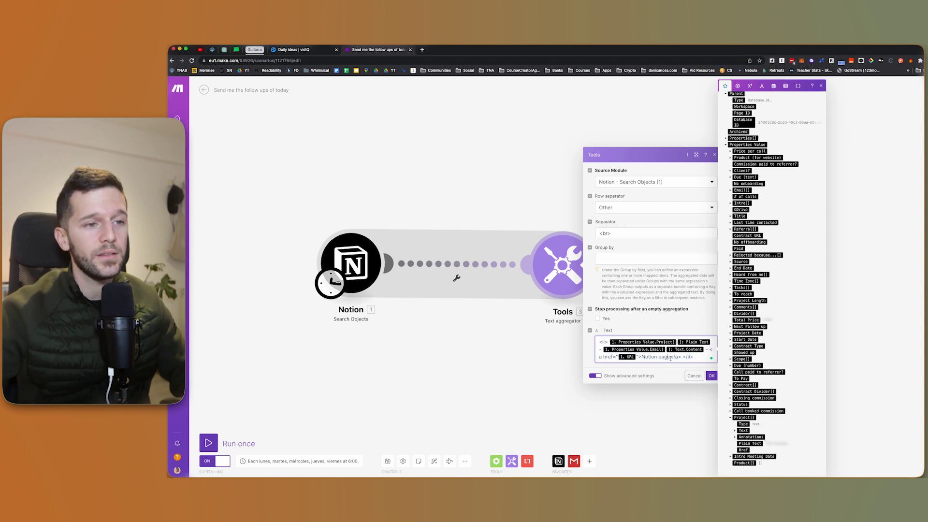
{"action": "left_click_drag", "start_coordinate": [669, 358], "coordinate": [642, 358]}
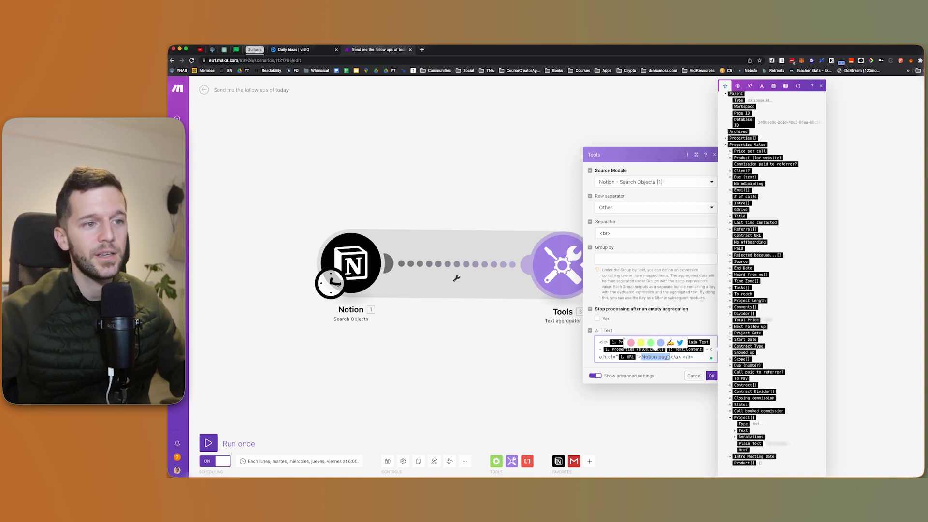
{"action": "left_click", "coordinate": [642, 359]}
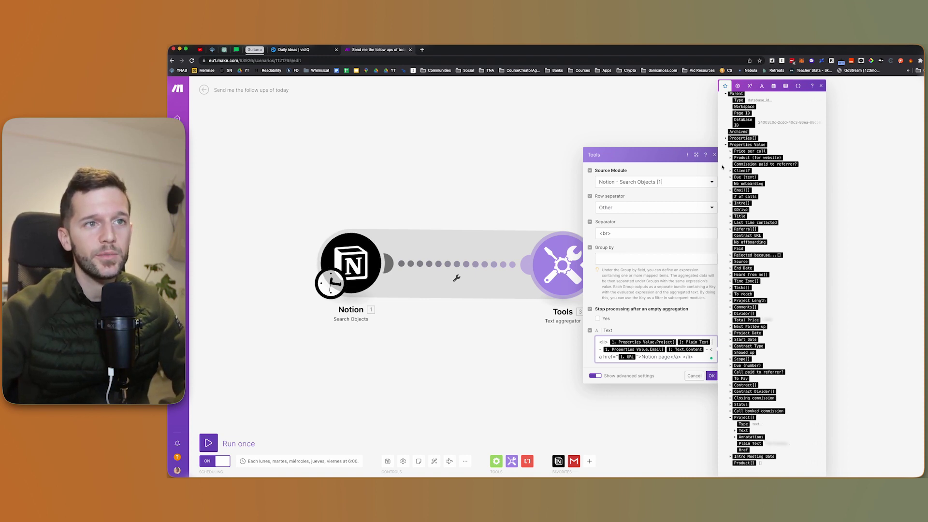
{"action": "left_click", "coordinate": [712, 375]}
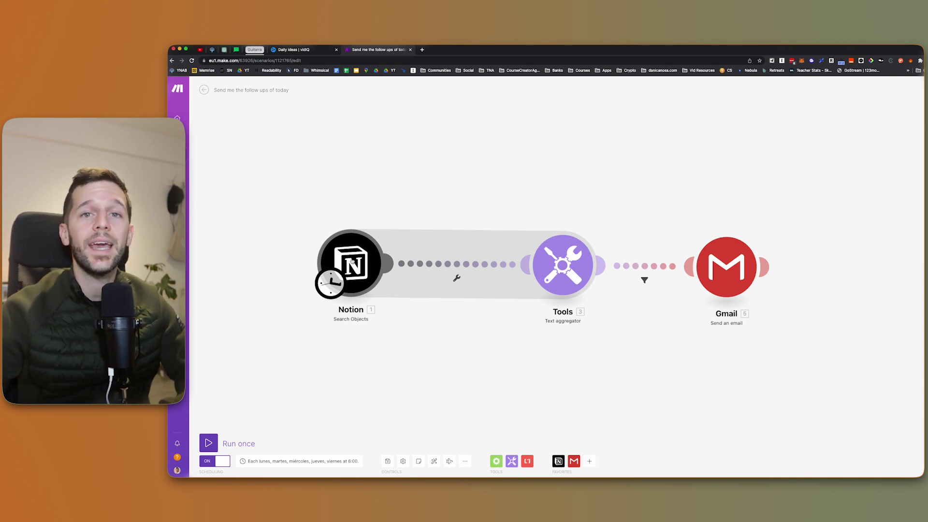
Test-run only the Notion search module, then review and close the text aggregator settings.
{"action": "left_click", "coordinate": [351, 261]}
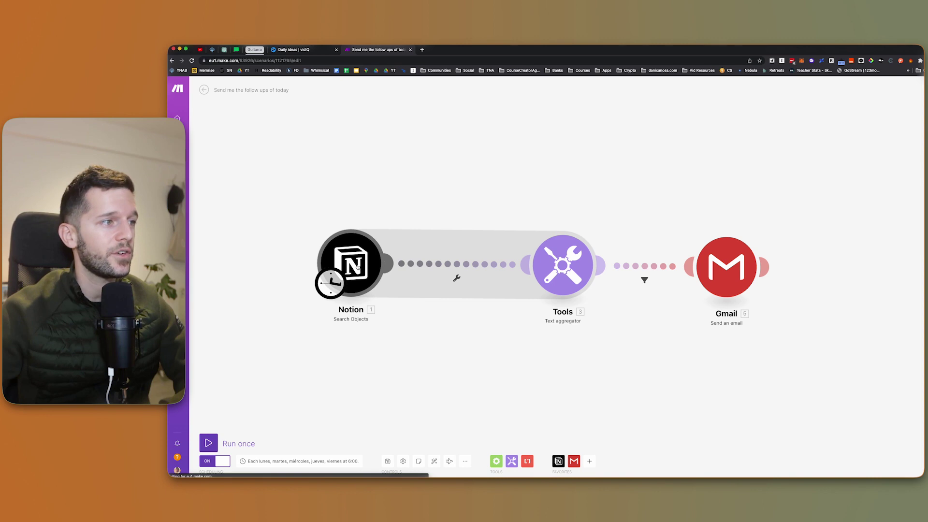
{"action": "right_click", "coordinate": [356, 261]}
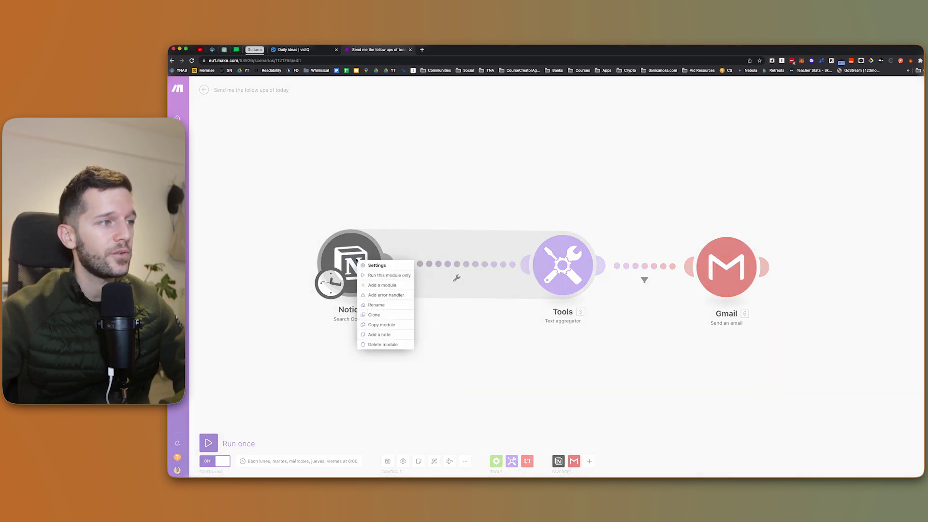
{"action": "left_click", "coordinate": [379, 276]}
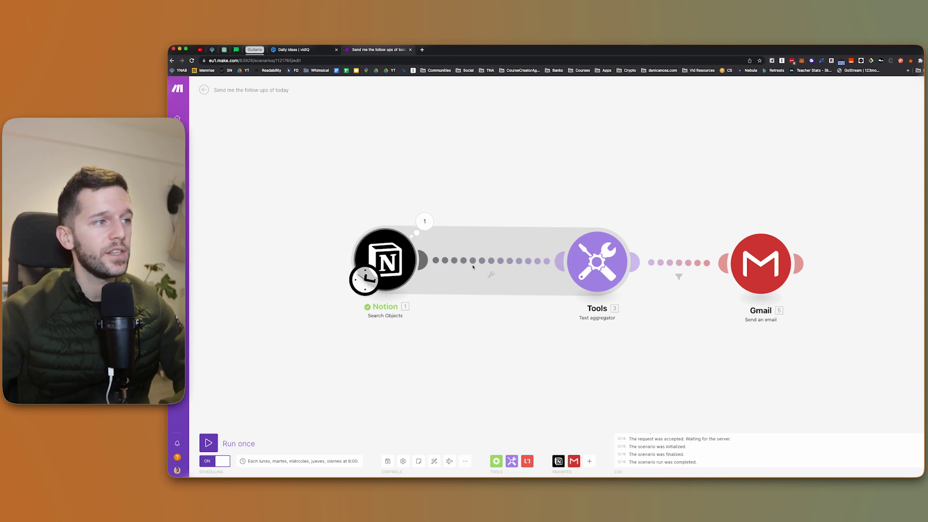
{"action": "left_click", "coordinate": [611, 286]}
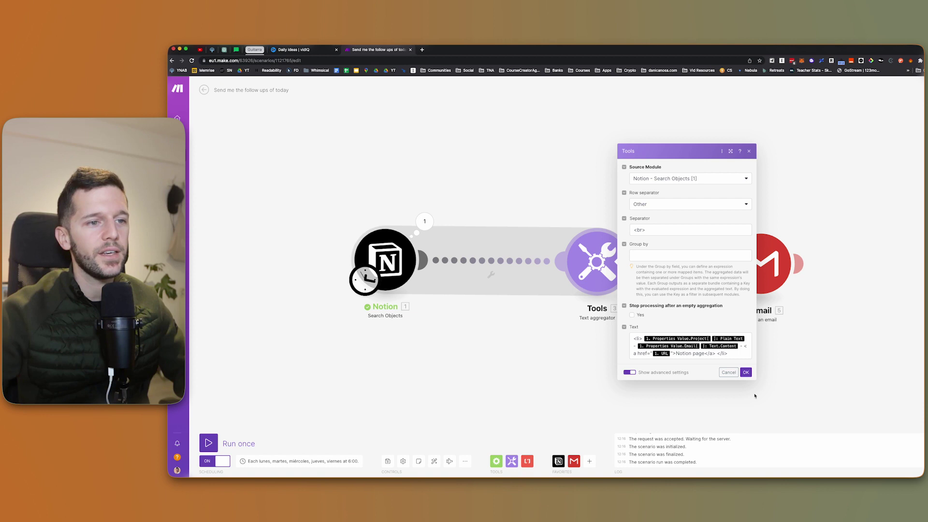
{"action": "left_click", "coordinate": [746, 373]}
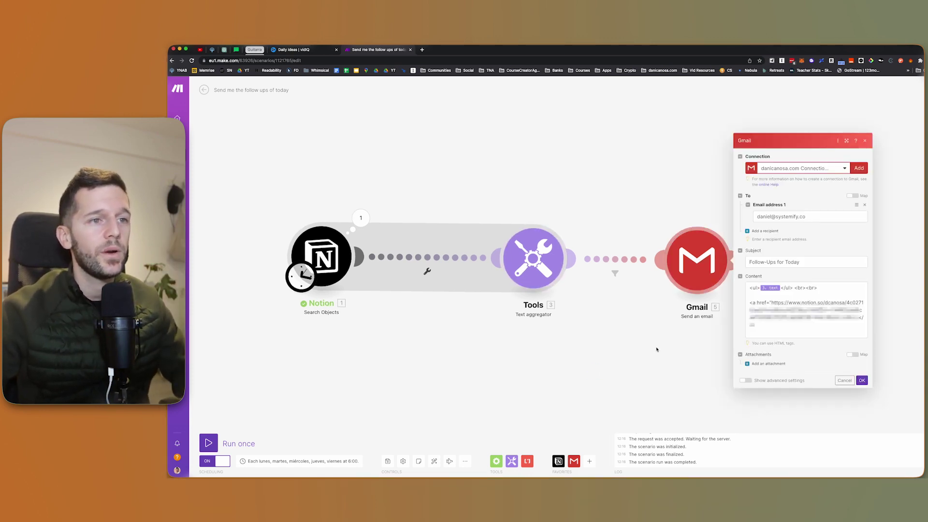
Review the "Follow-Ups for Today" subject and HTML list body, then close the Gmail settings.
{"action": "left_click", "coordinate": [782, 336]}
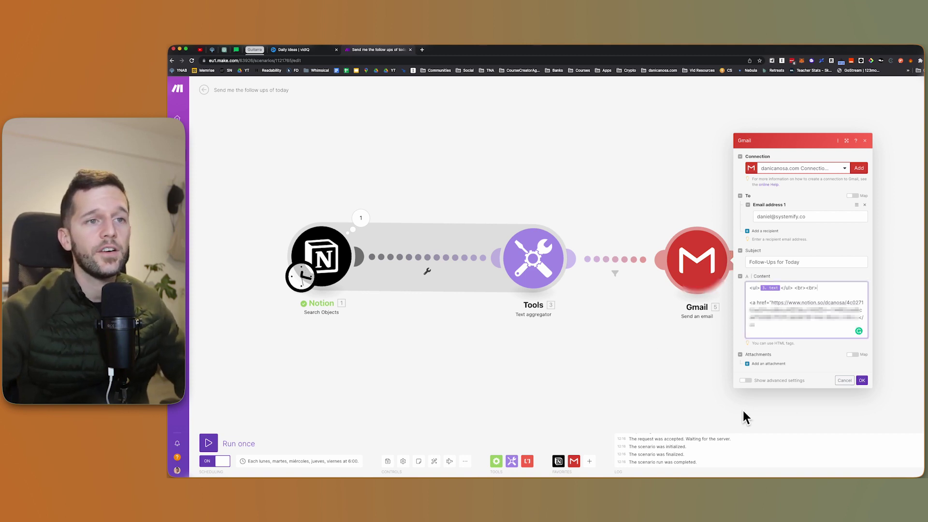
{"action": "left_click", "coordinate": [787, 260]}
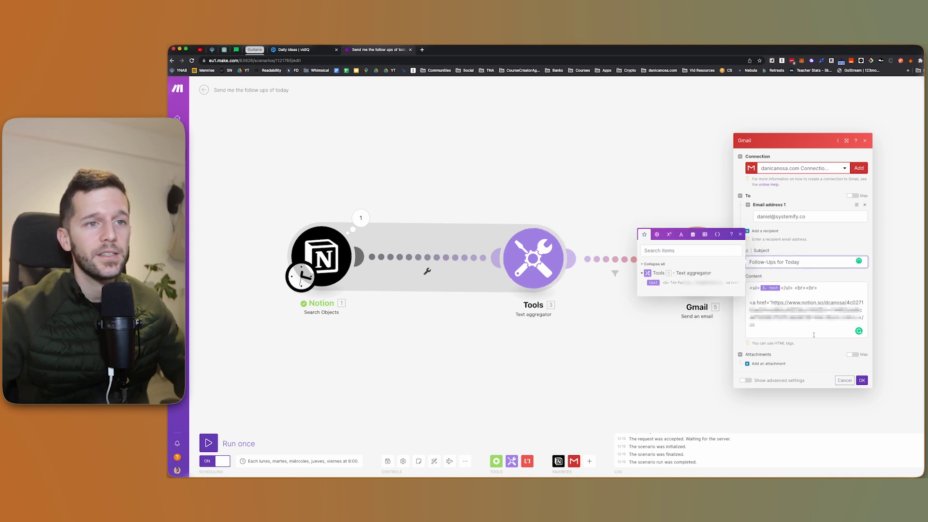
{"action": "left_click", "coordinate": [779, 288]}
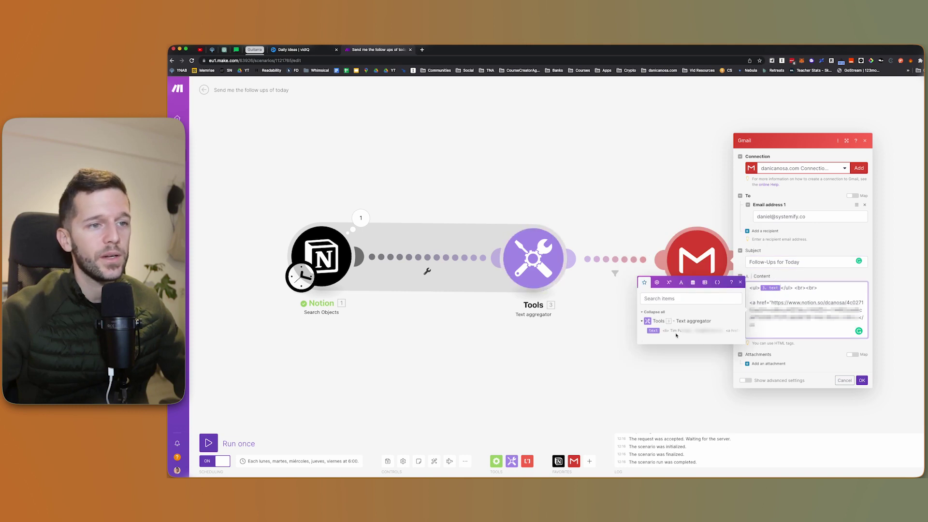
{"action": "left_click", "coordinate": [822, 288]}
{"action": "left_click", "coordinate": [740, 283]}
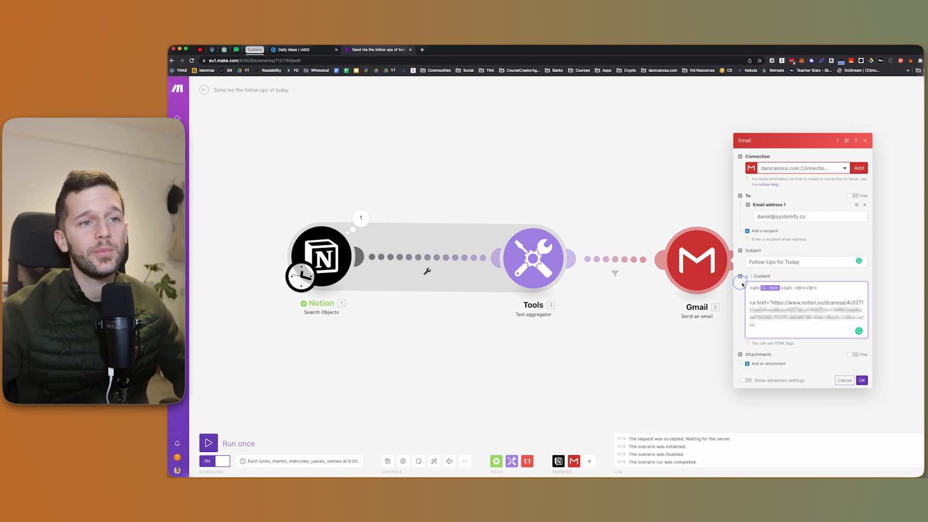
{"action": "left_click_drag", "start_coordinate": [760, 288], "coordinate": [750, 289]}
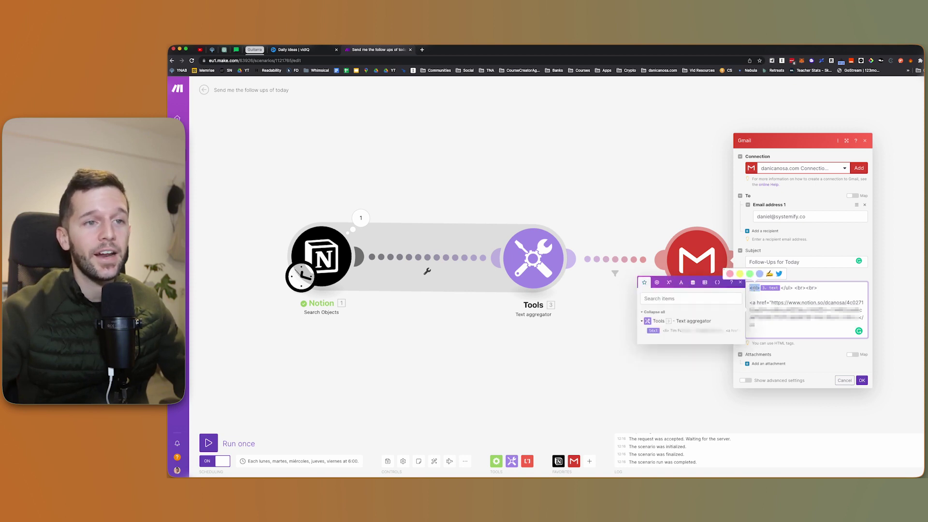
{"action": "left_click", "coordinate": [782, 288]}
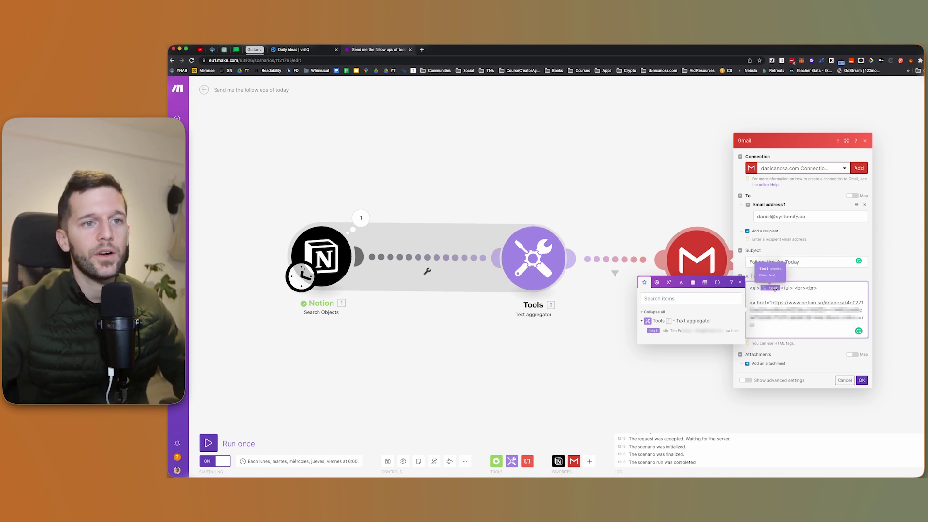
{"action": "left_click", "coordinate": [822, 290]}
{"action": "left_click_drag", "start_coordinate": [766, 331], "coordinate": [748, 304]}
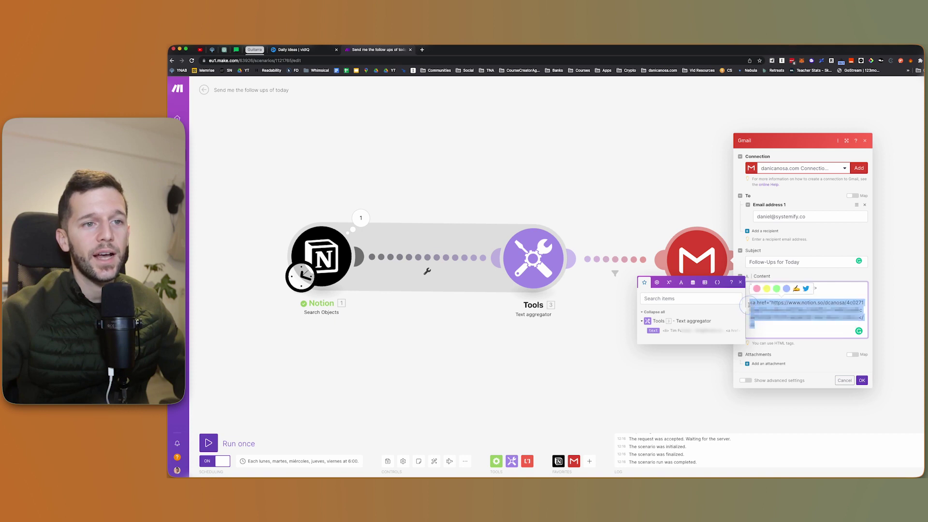
{"action": "left_click", "coordinate": [764, 325]}
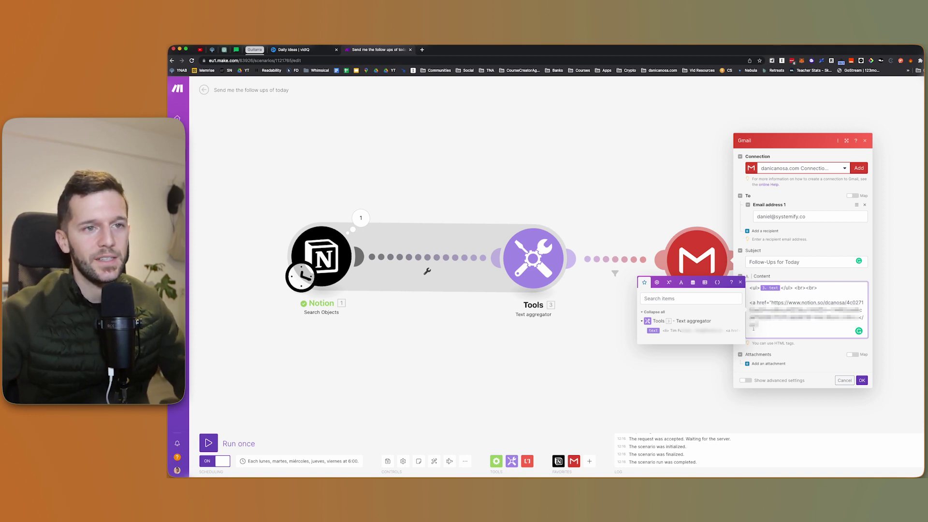
{"action": "left_click", "coordinate": [862, 381]}
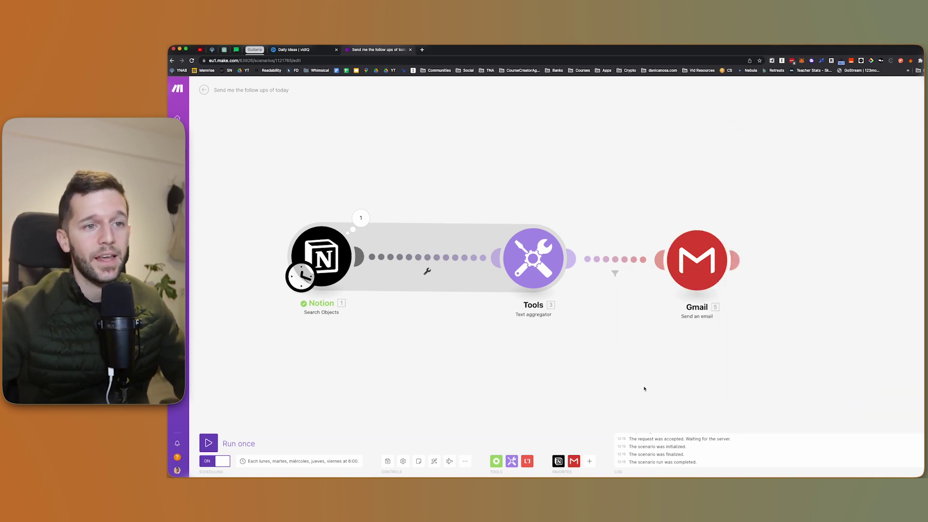
Set the first two clients' Next Follow up dates to February 24 in Notion.
{"action": "left_click", "coordinate": [499, 470]}
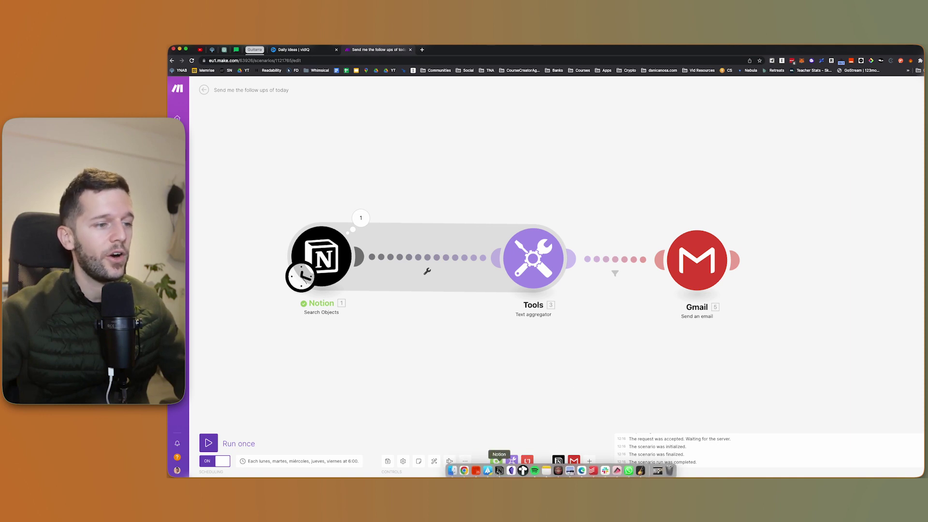
{"action": "left_click", "coordinate": [559, 235]}
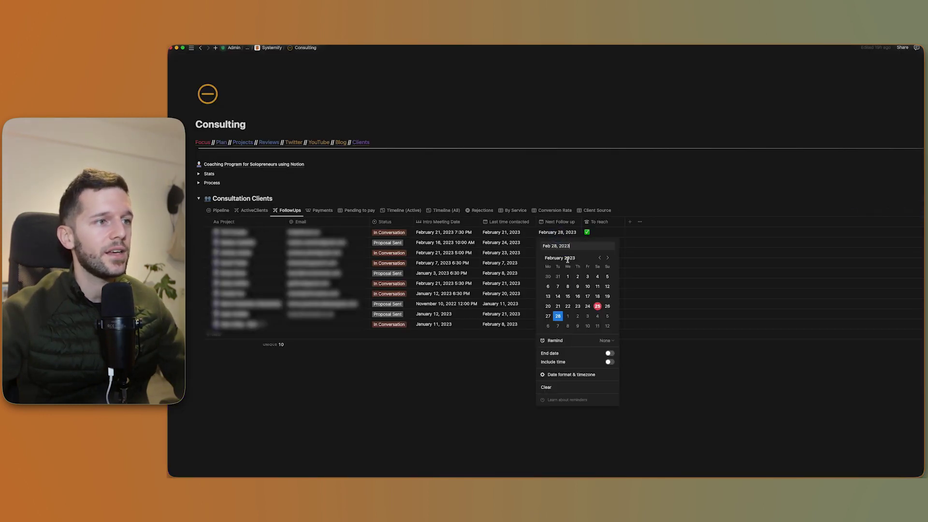
{"action": "left_click", "coordinate": [588, 306]}
{"action": "left_click", "coordinate": [511, 242]}
{"action": "left_click", "coordinate": [557, 242]}
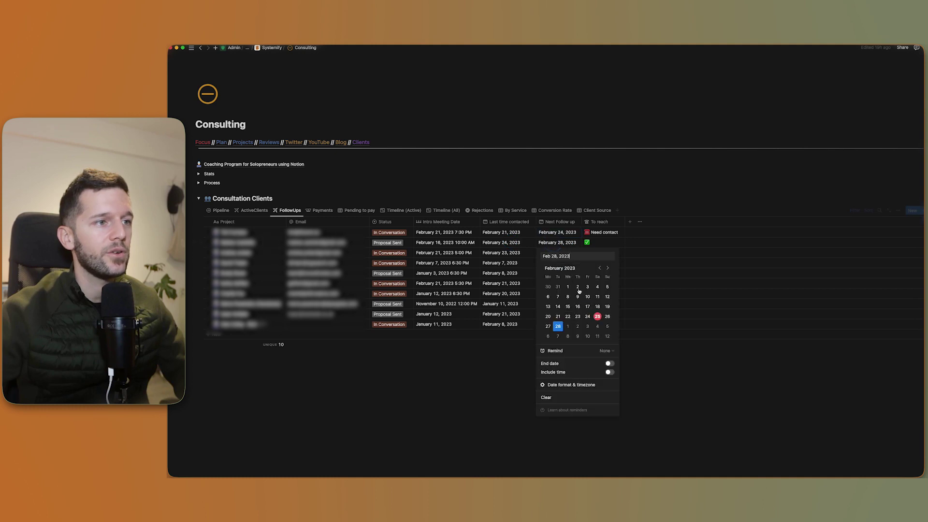
{"action": "left_click", "coordinate": [588, 317]}
{"action": "key", "text": "Escape"}
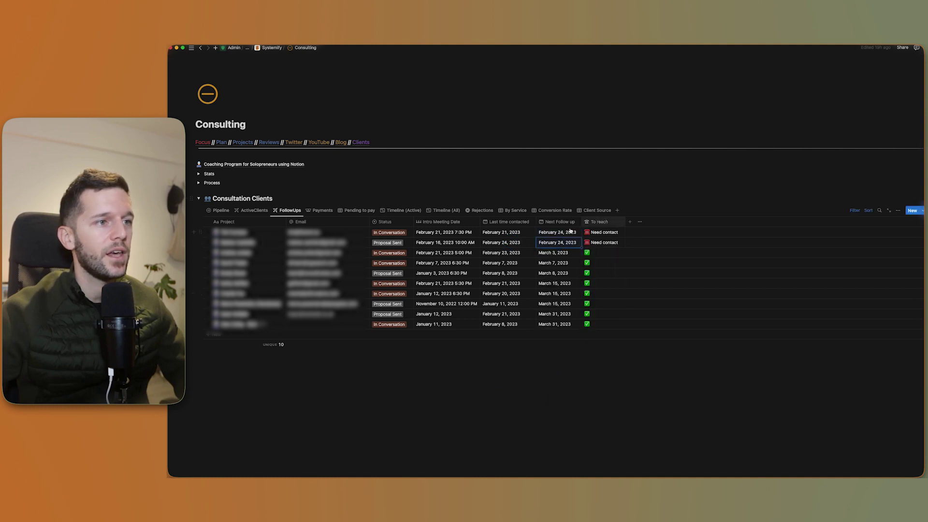
Check the Make scenario, then open the Follow-Ups for Today email in the mail app.
{"action": "mouse_move", "coordinate": [535, 471]}
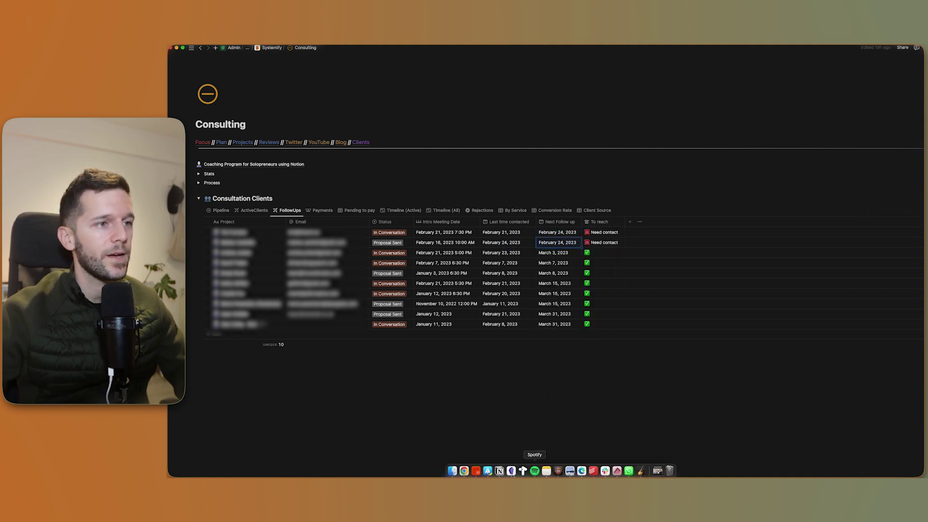
{"action": "left_click", "coordinate": [464, 471]}
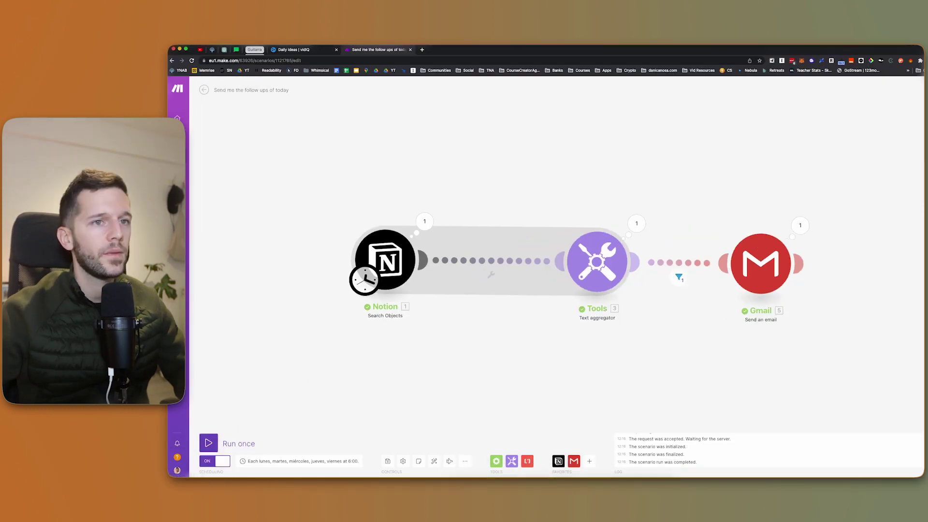
{"action": "mouse_move", "coordinate": [505, 476]}
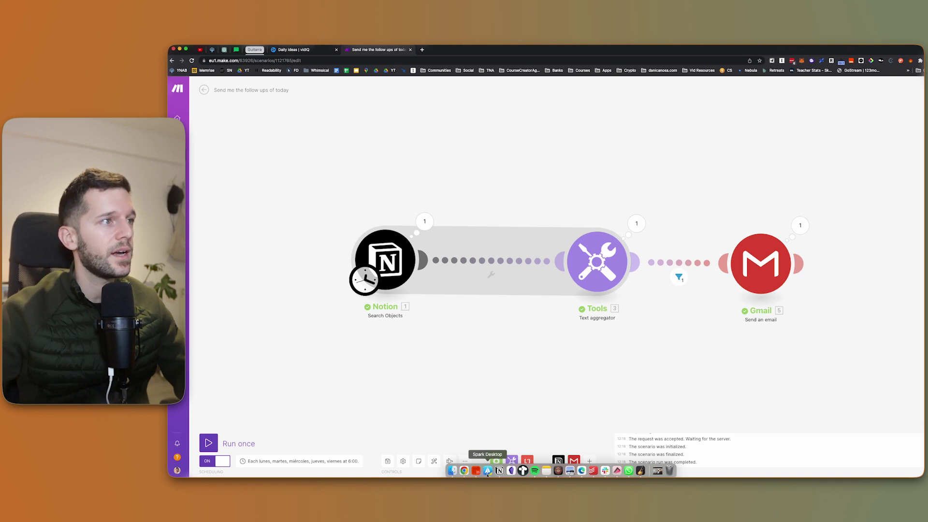
{"action": "left_click", "coordinate": [488, 471]}
{"action": "left_click", "coordinate": [420, 160]}
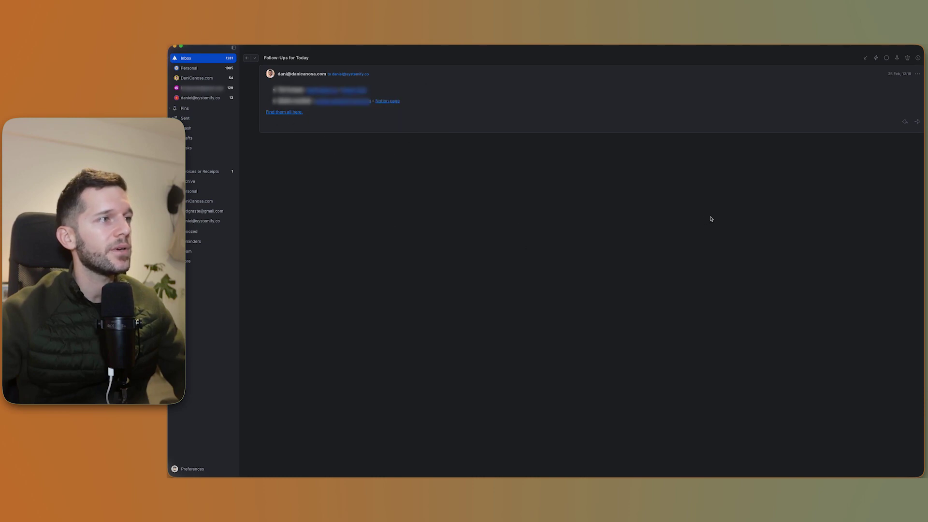
Switch from Spark Desktop back to the Make follow-ups scenario in Chrome.
{"action": "key", "text": "super+Tab"}
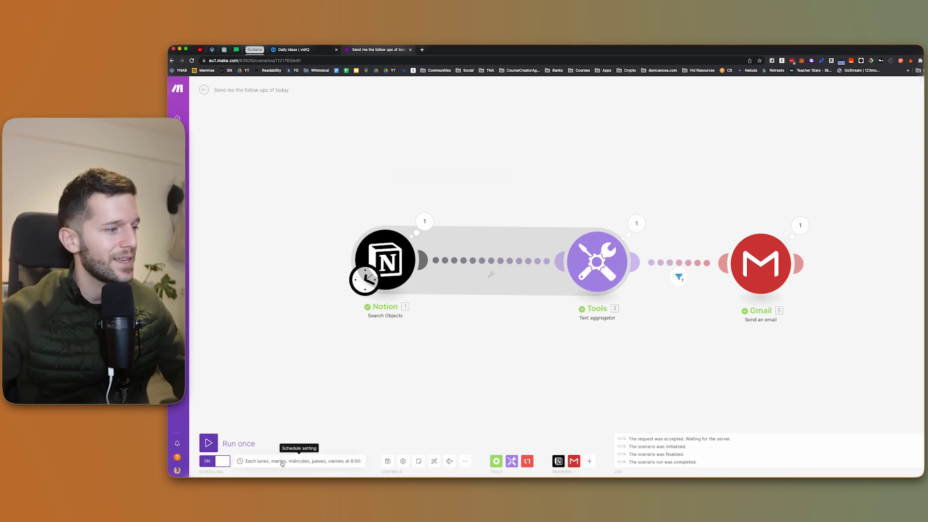
Confirm the Monday–Friday 06:00 days-of-the-week schedule and save the scenario.
{"action": "left_click", "coordinate": [300, 461]}
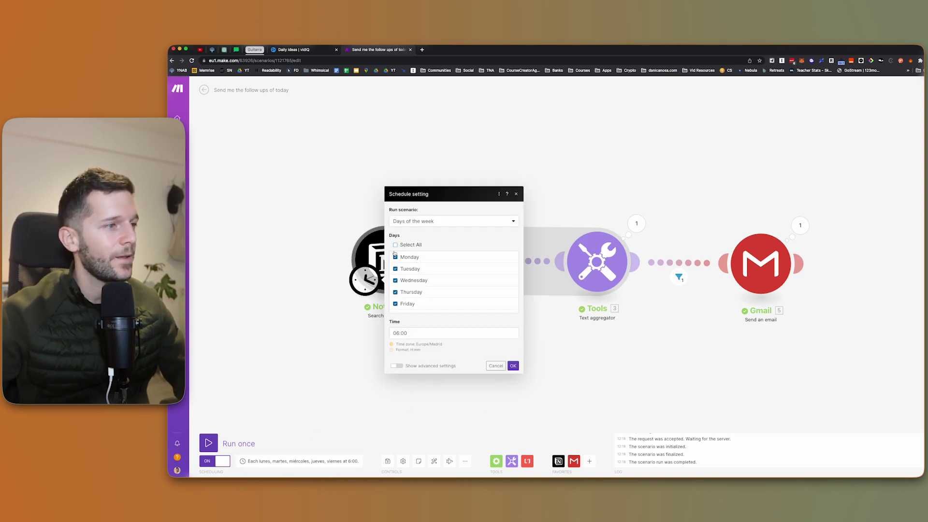
{"action": "scroll", "coordinate": [400, 283], "scroll_direction": "down", "scroll_amount": 2}
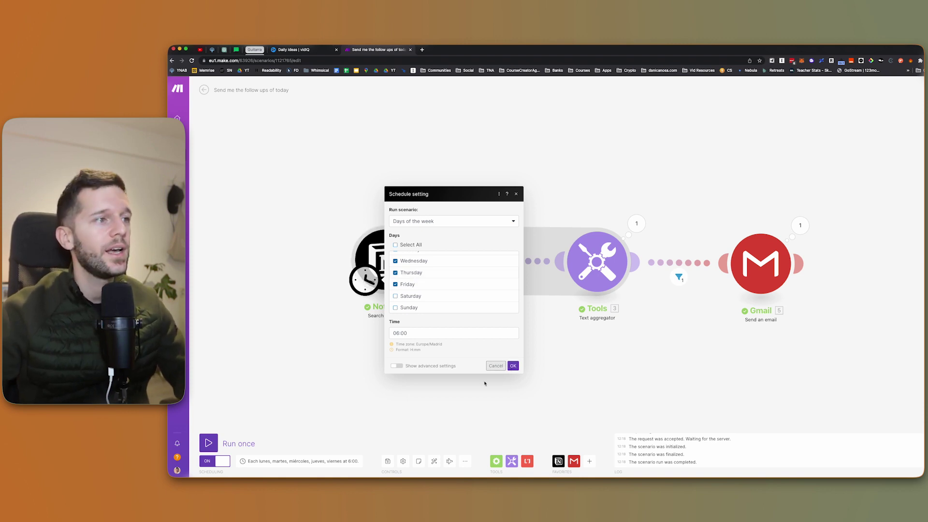
{"action": "left_click", "coordinate": [513, 367]}
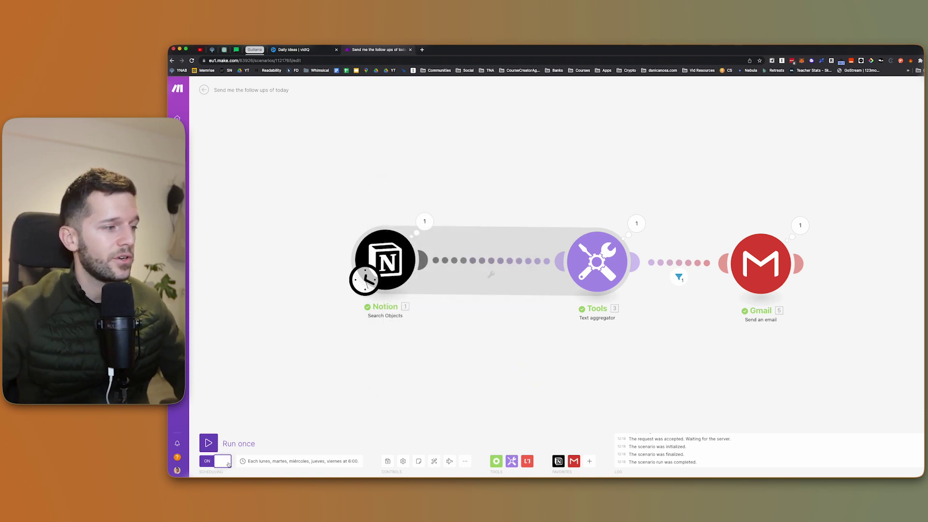
{"action": "left_click", "coordinate": [388, 461]}
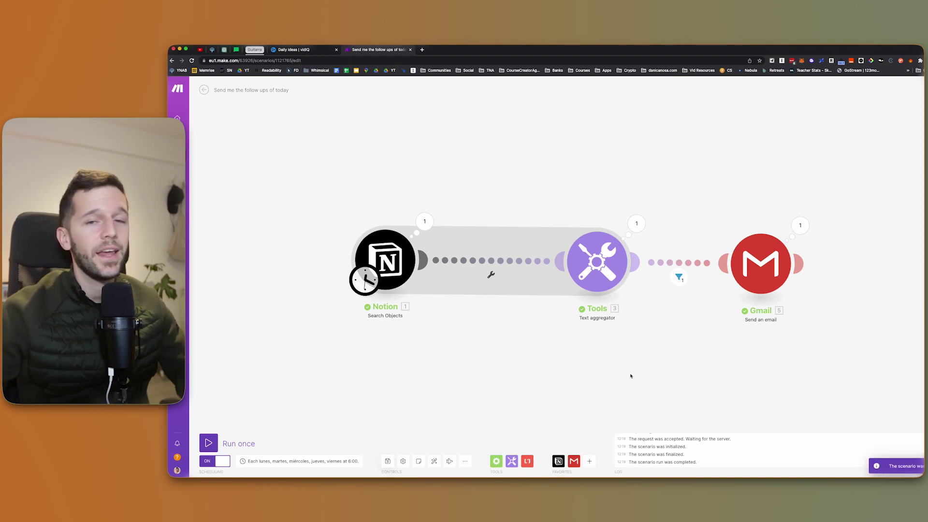
Inspect the Tools–Gmail and Notion–Tools link filters, closing both unchanged.
{"action": "scroll", "coordinate": [654, 364], "scroll_direction": "right", "scroll_amount": 2}
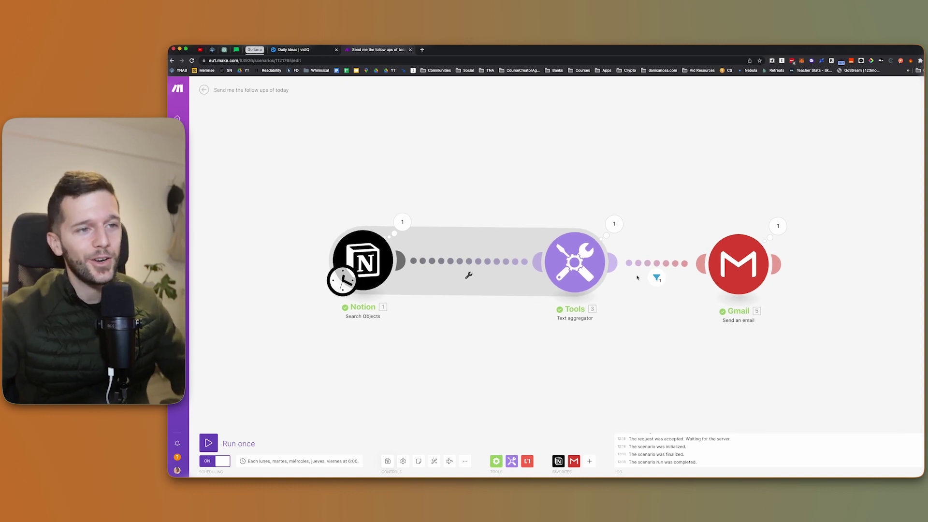
{"action": "left_click", "coordinate": [647, 262]}
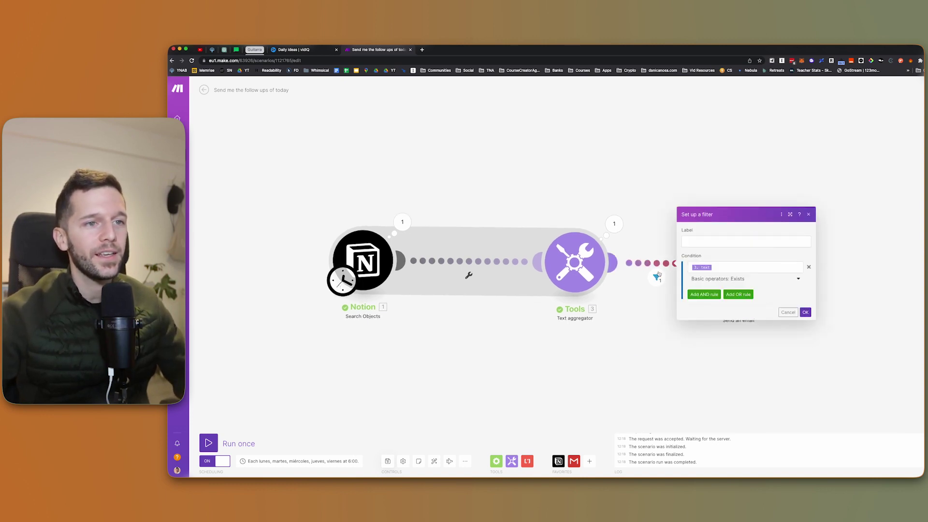
{"action": "left_click", "coordinate": [789, 313]}
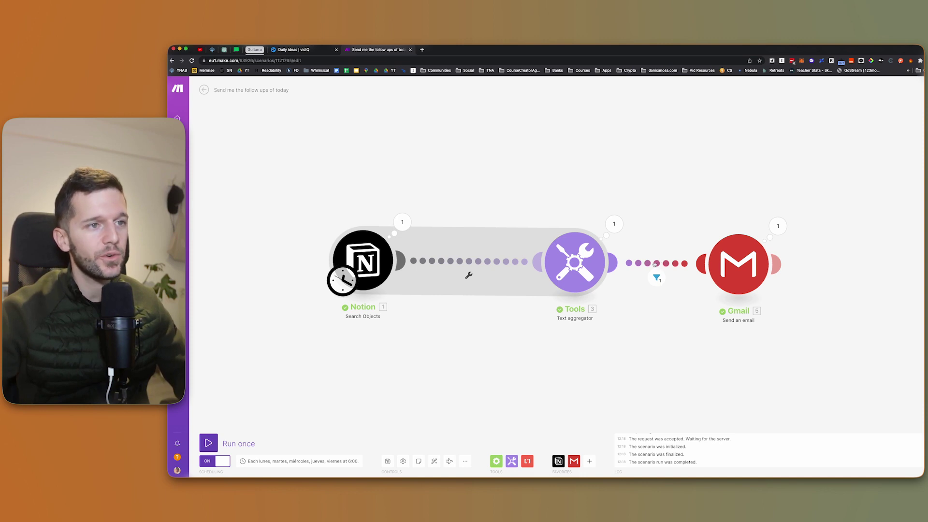
{"action": "left_click", "coordinate": [492, 264]}
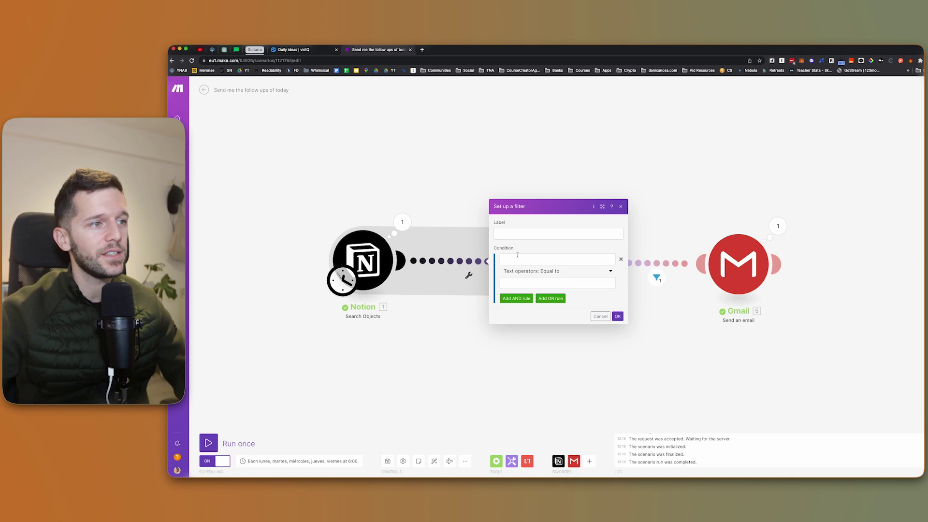
{"action": "left_click", "coordinate": [667, 355]}
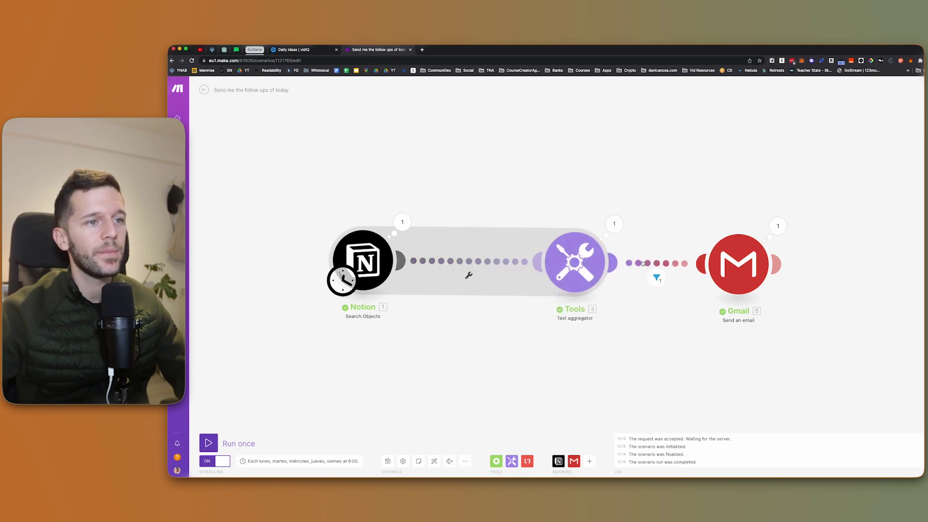
Set the Tools–Gmail filter condition to 3. text with the Basic operator Exists.
{"action": "left_click", "coordinate": [677, 267]}
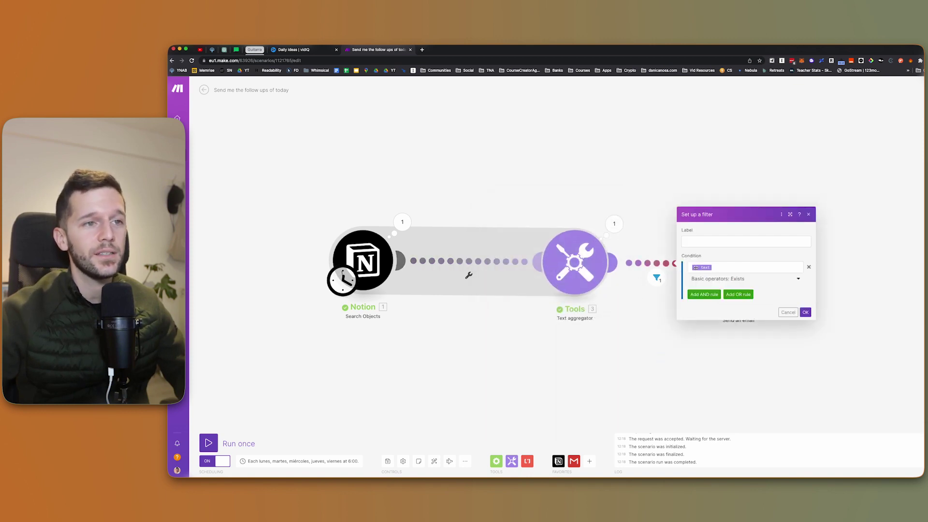
{"action": "left_click", "coordinate": [722, 269]}
{"action": "left_click", "coordinate": [718, 281]}
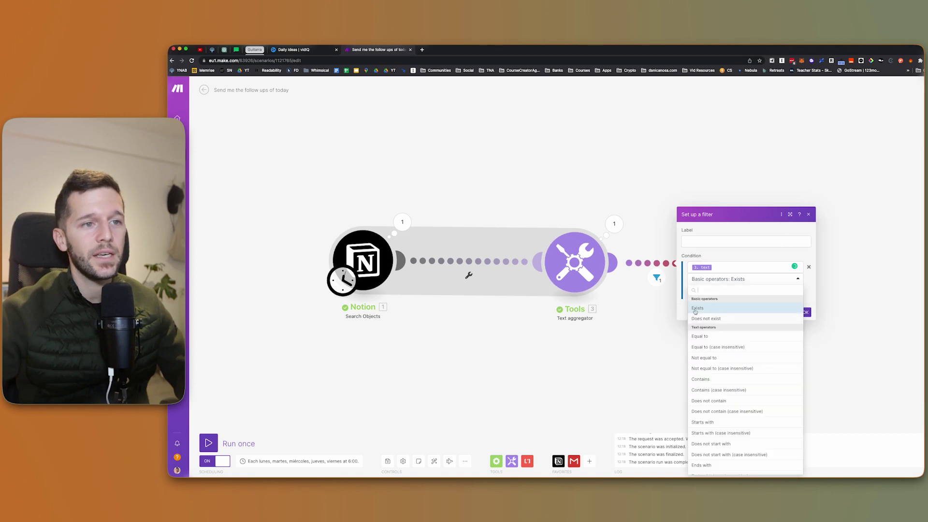
{"action": "left_click", "coordinate": [806, 293]}
{"action": "left_click", "coordinate": [806, 312]}
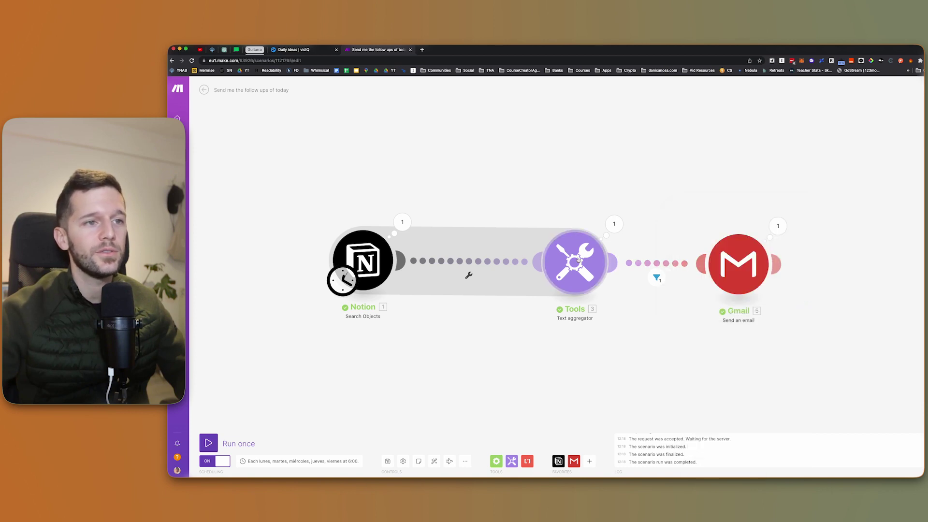